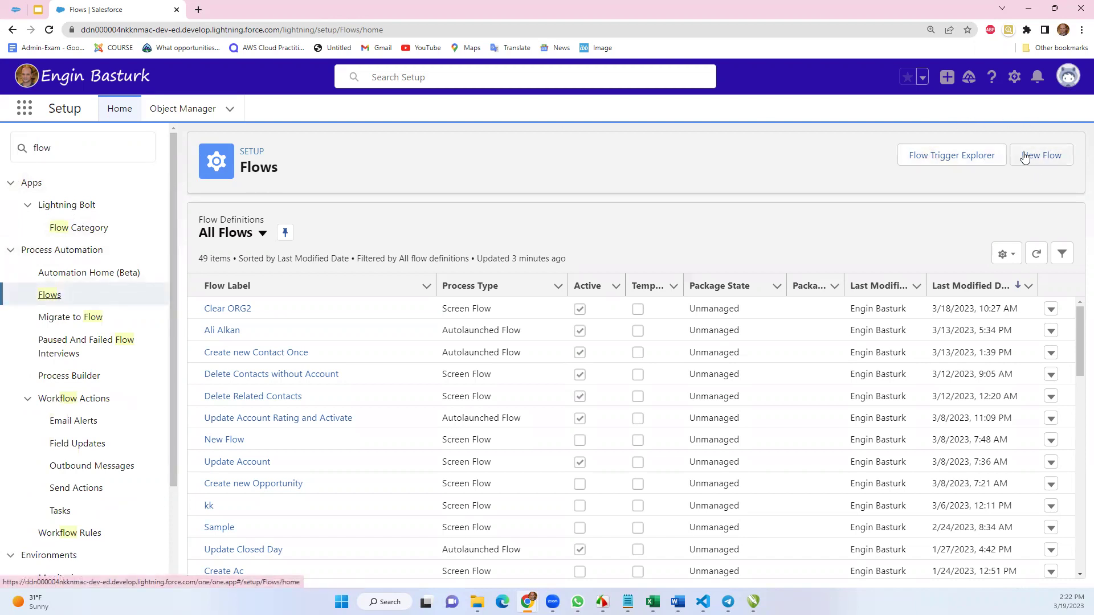
Create a new Schedule-Triggered Flow
{"action": "left_click", "coordinate": [1045, 155]}
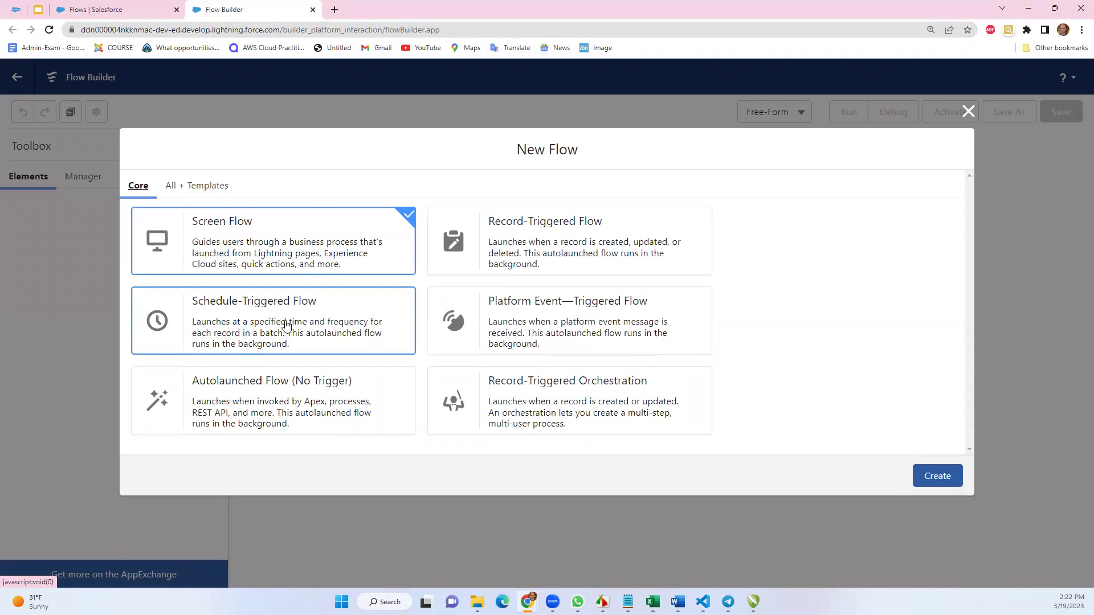
{"action": "left_click", "coordinate": [282, 330]}
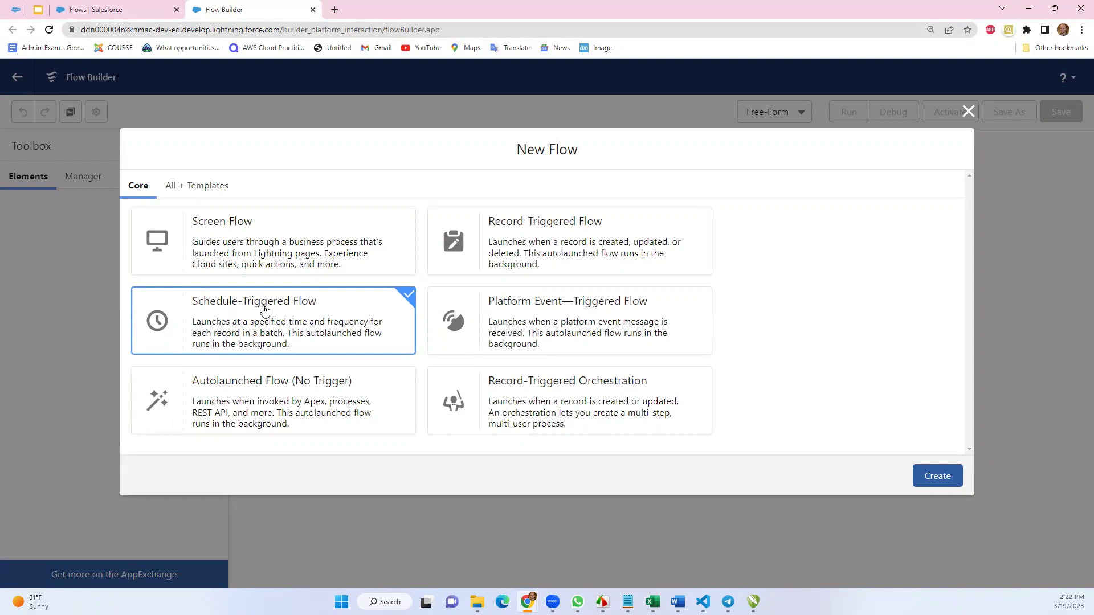
{"action": "left_click", "coordinate": [935, 474]}
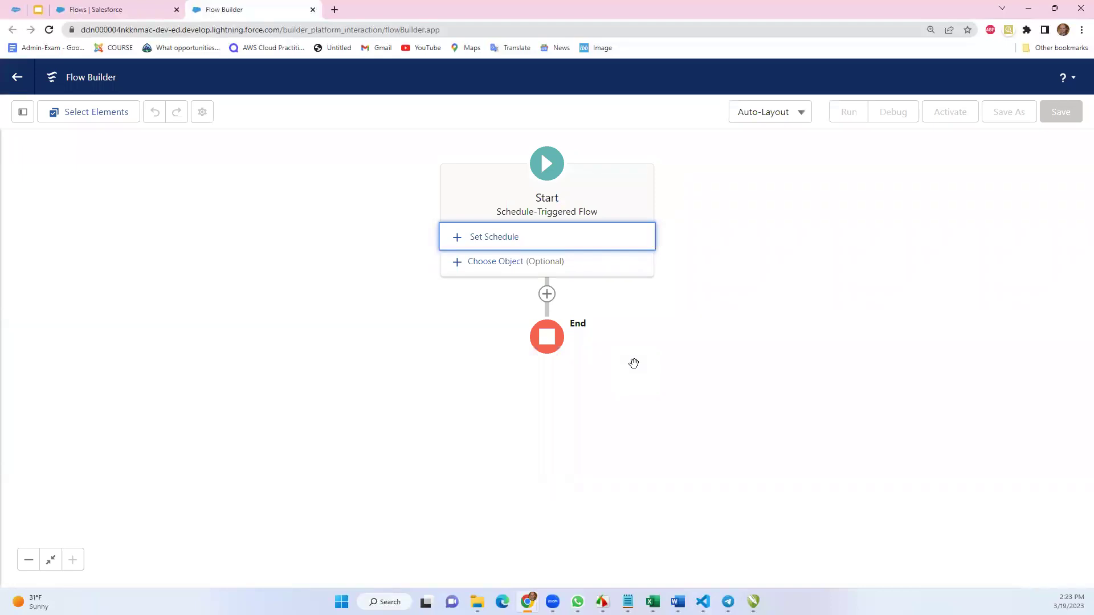
Start the flow's schedule with today's date, Mar 19, 2023, as the start date
{"action": "left_click", "coordinate": [500, 238]}
{"action": "left_click", "coordinate": [320, 300]}
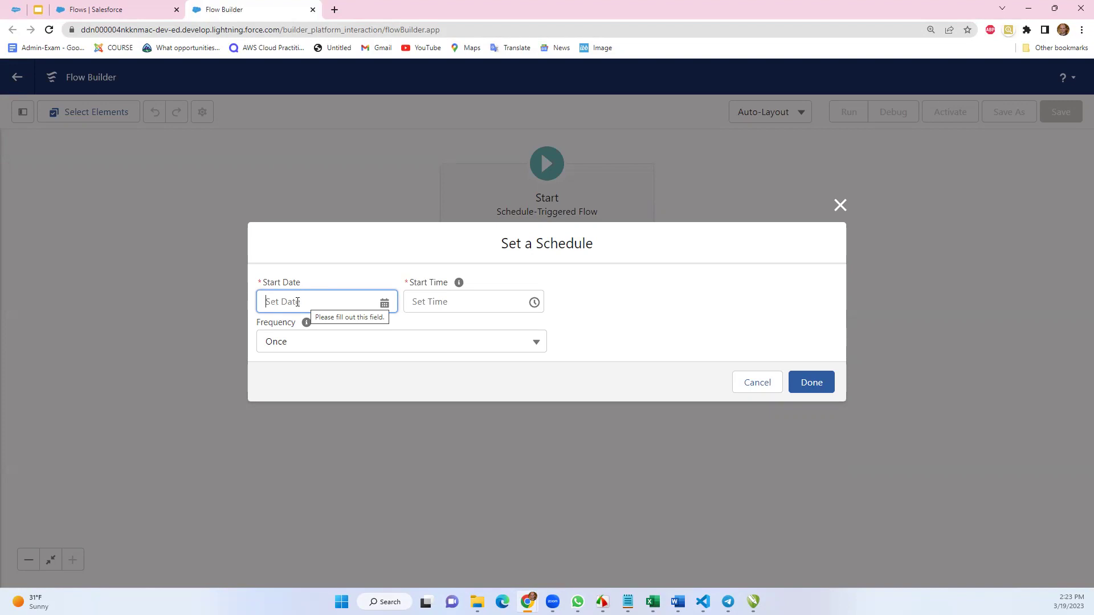
{"action": "left_click", "coordinate": [305, 302]}
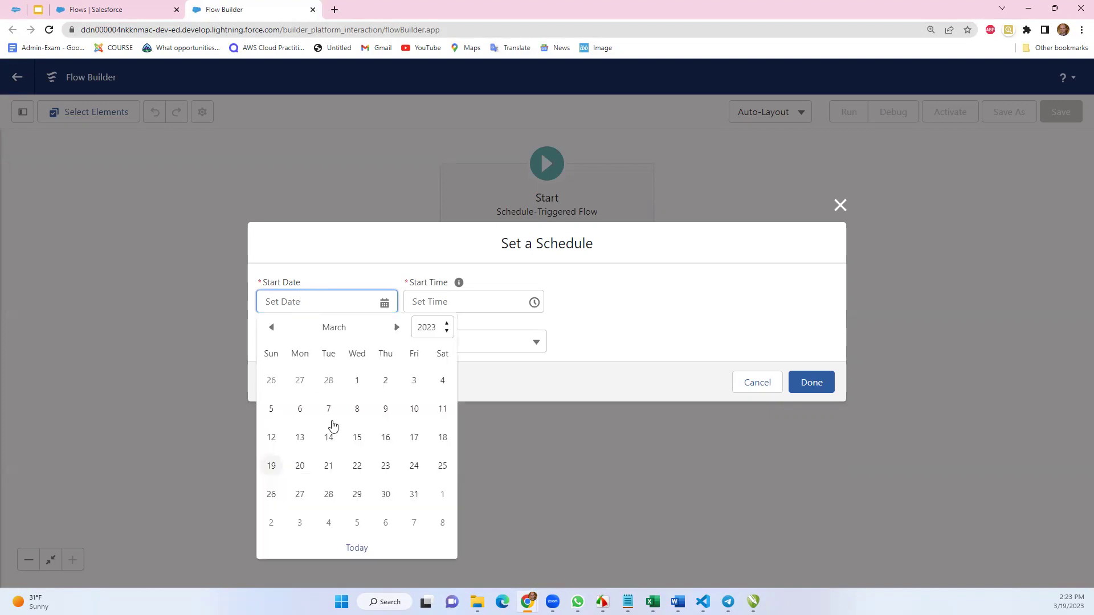
{"action": "left_click", "coordinate": [358, 548]}
Set the schedule's start time to 2:30 PM
{"action": "left_click", "coordinate": [434, 301]}
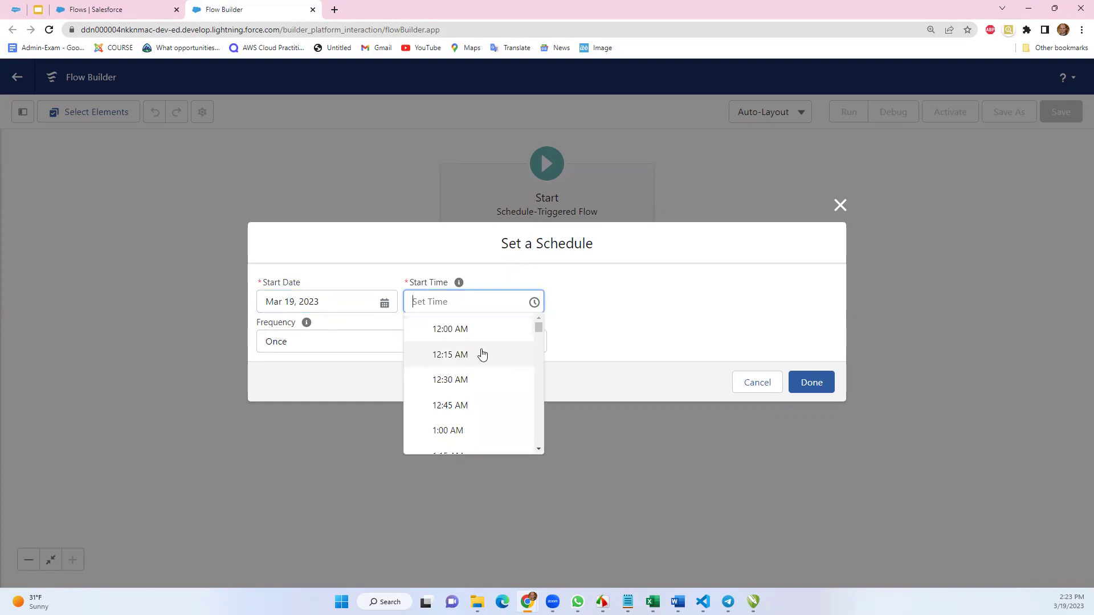
{"action": "left_click_drag", "start_coordinate": [539, 329], "coordinate": [536, 339]}
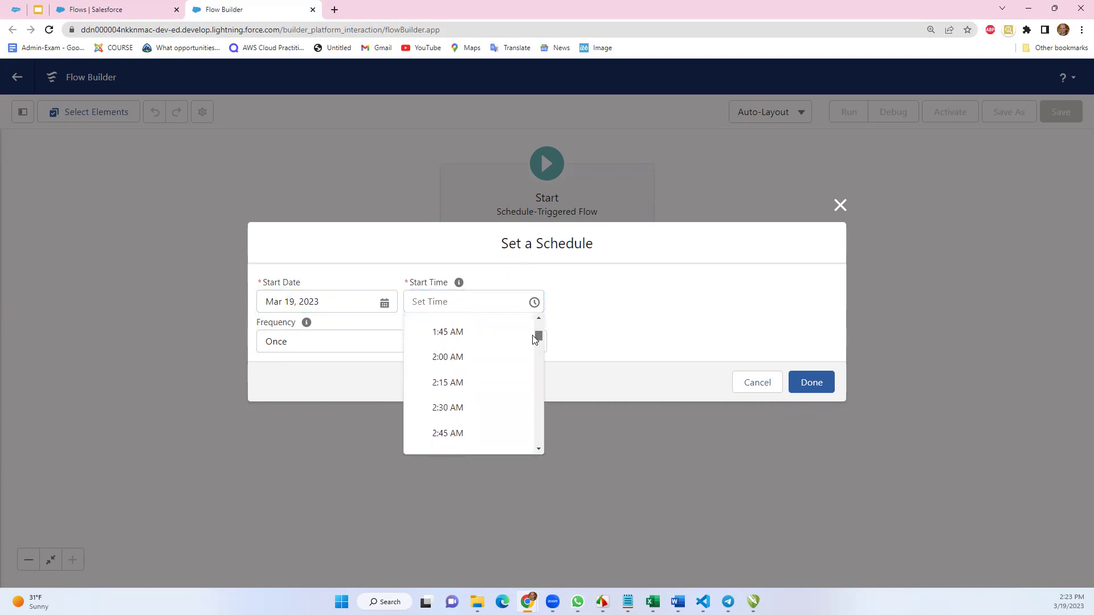
{"action": "left_click", "coordinate": [453, 408]}
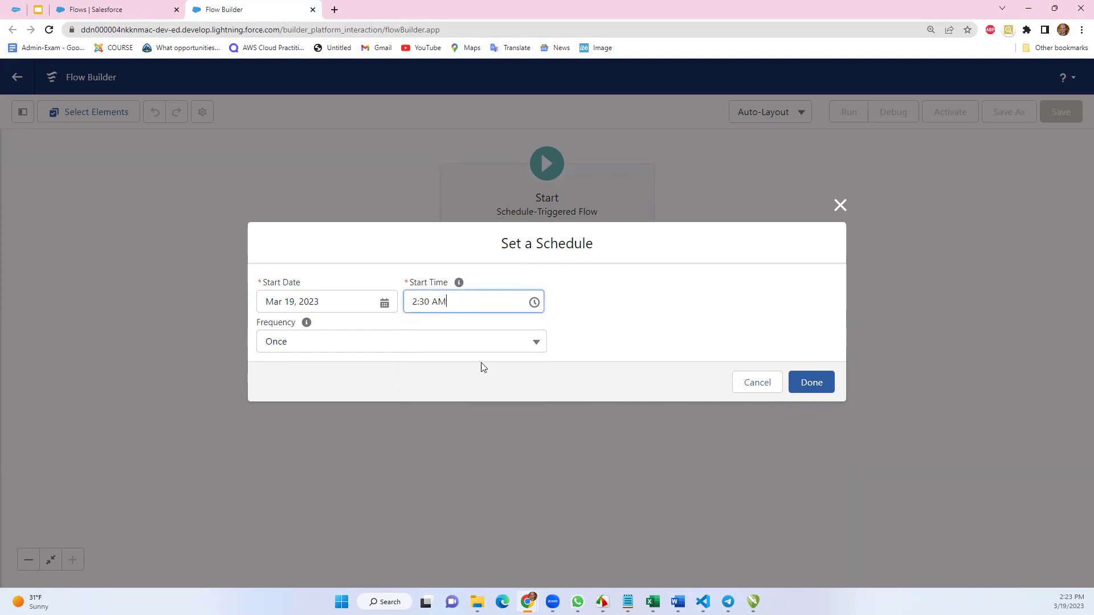
{"action": "key", "text": "BackSpace"}
{"action": "key", "text": "BackSpace"}
{"action": "type", "text": "PM"}
{"action": "left_click", "coordinate": [599, 322]}
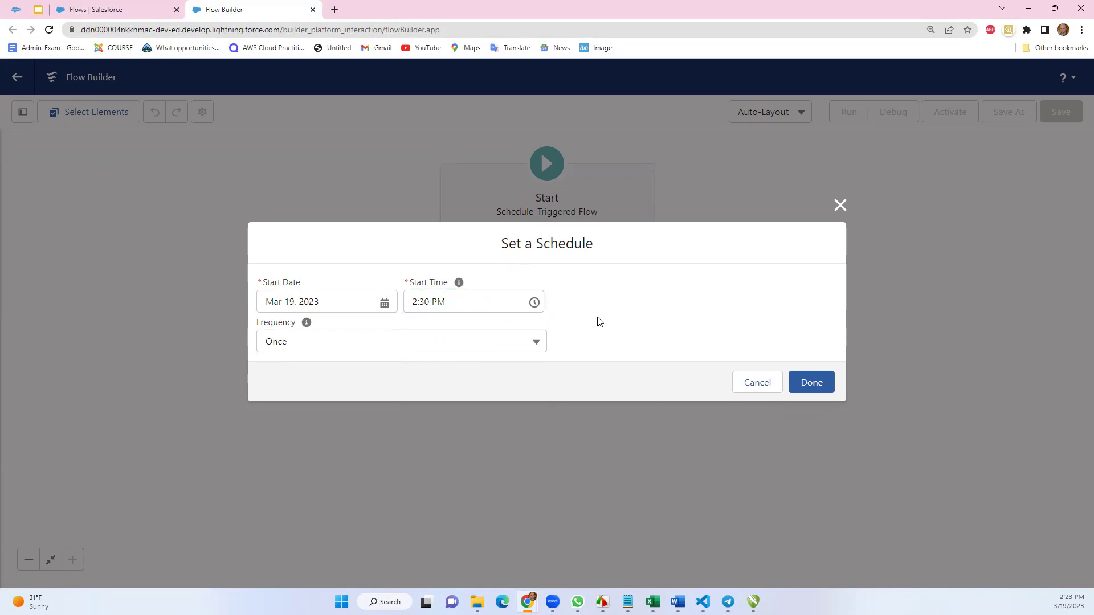
Set the schedule's frequency to Daily and apply the schedule to the flow
{"action": "left_click", "coordinate": [479, 345]}
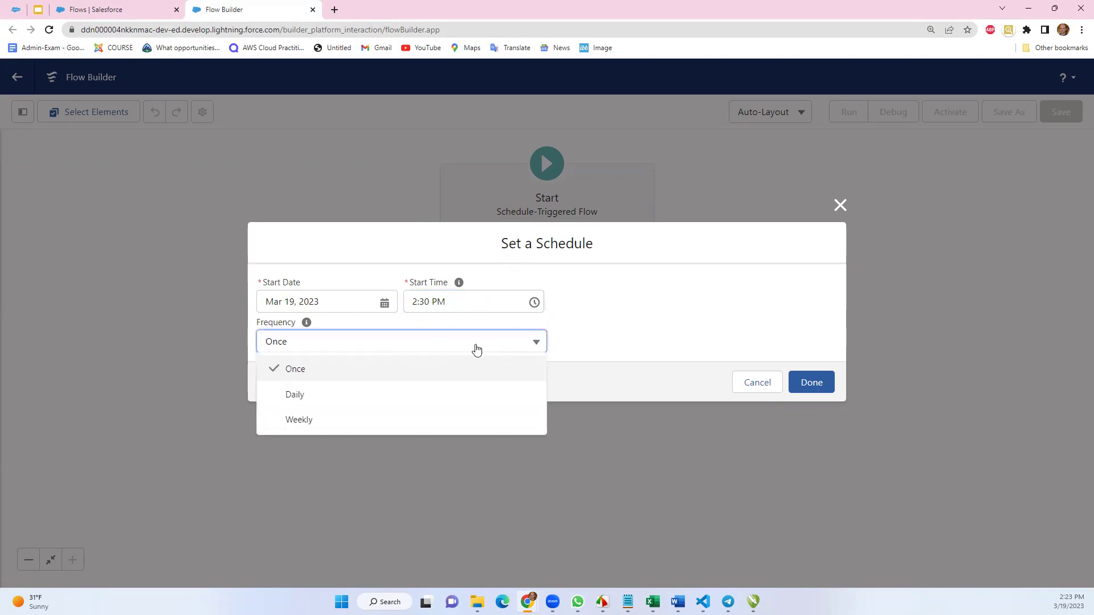
{"action": "left_click", "coordinate": [299, 398]}
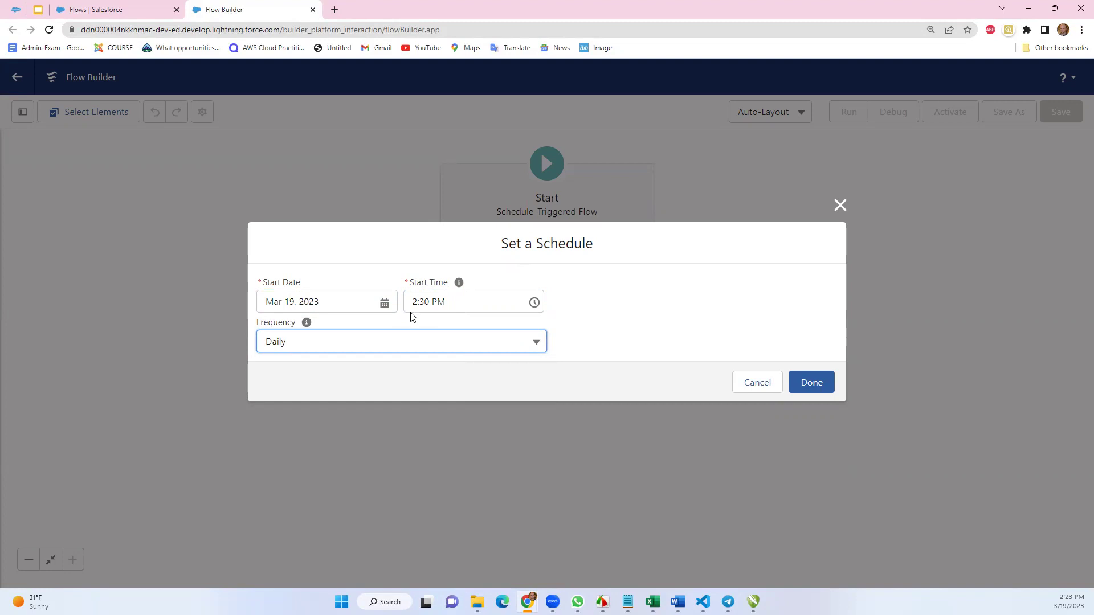
{"action": "left_click", "coordinate": [815, 385]}
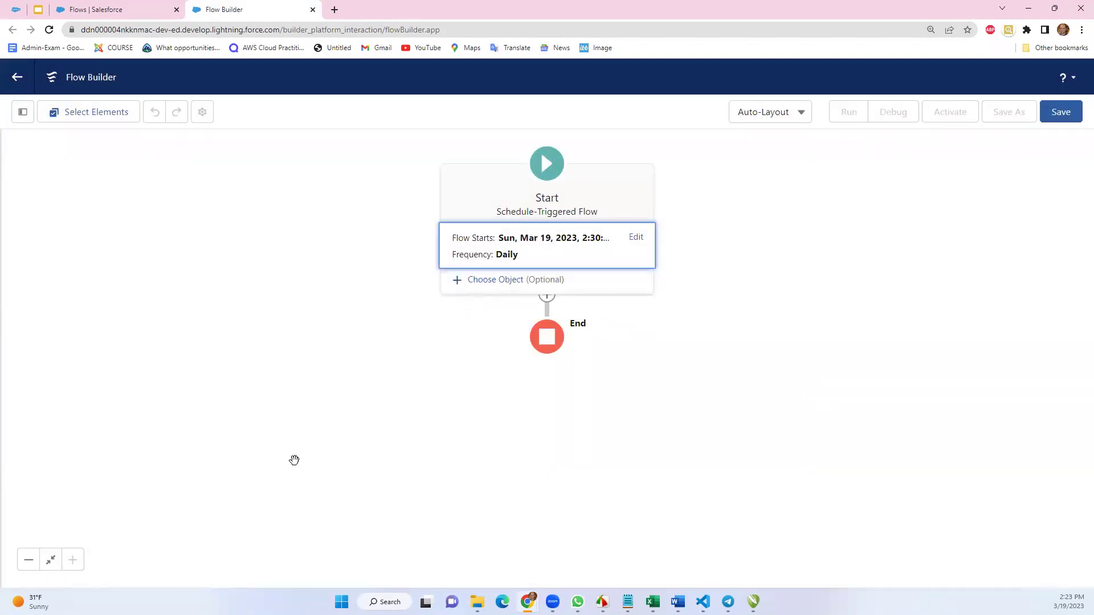
{"action": "left_click", "coordinate": [643, 370]}
Add an Update Records element labelled "Update New Cases" that specifies conditions to identify records and sets fields individually
{"action": "left_click", "coordinate": [547, 207]}
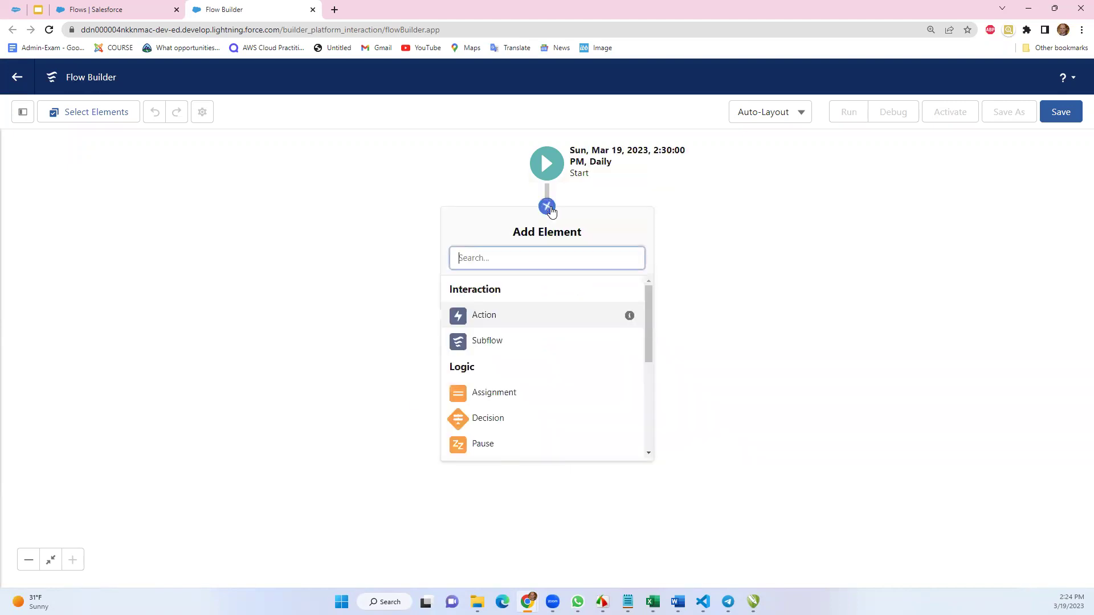
{"action": "left_click_drag", "start_coordinate": [648, 328], "coordinate": [648, 418]}
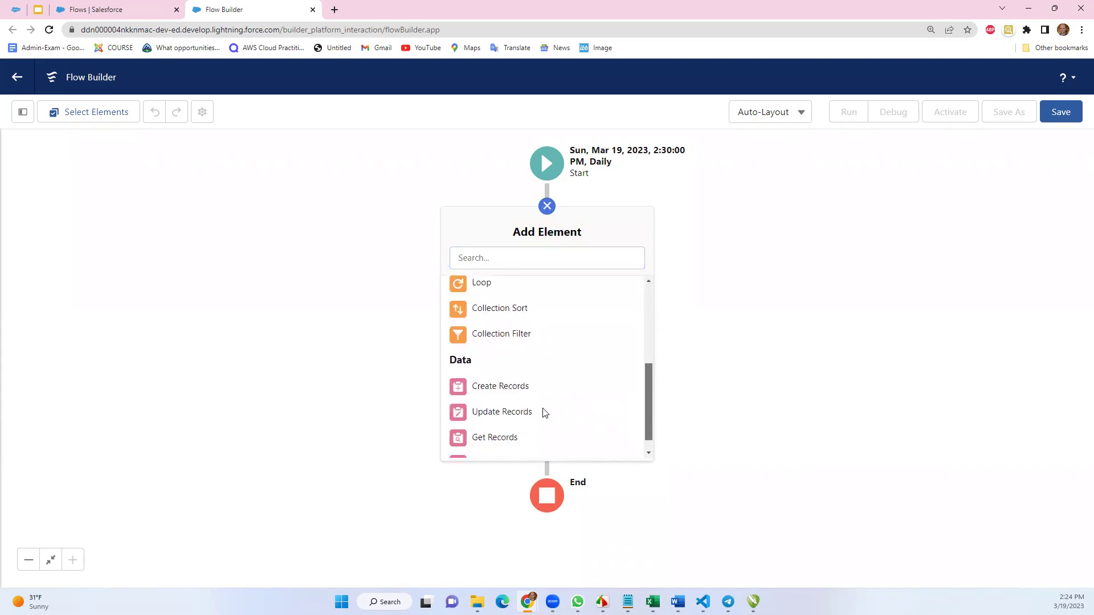
{"action": "left_click", "coordinate": [509, 413]}
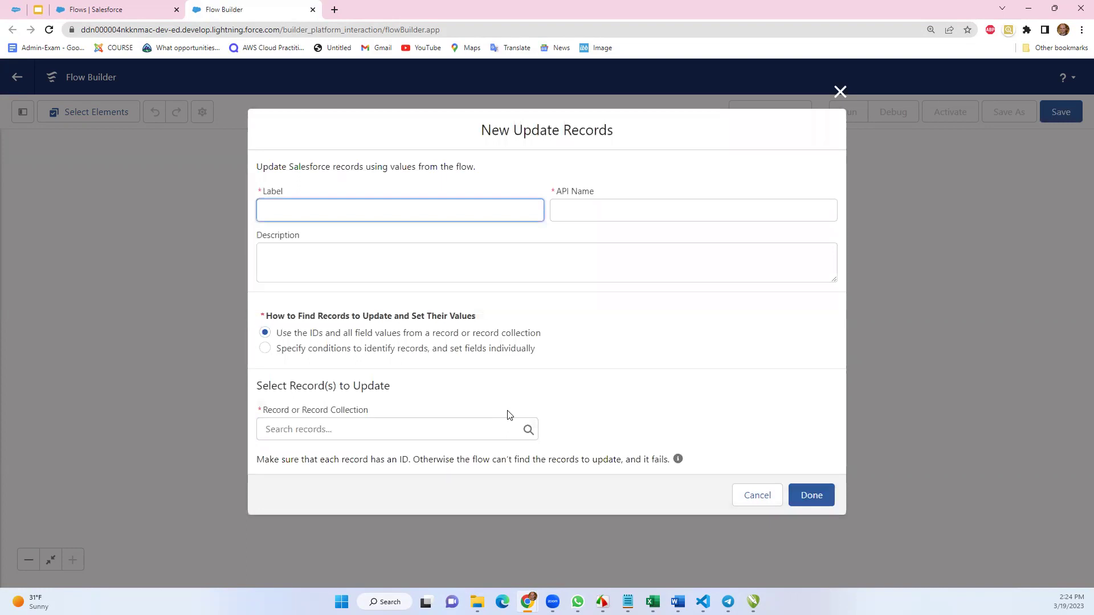
{"action": "type", "text": "Update New Cases"}
{"action": "left_click", "coordinate": [531, 262]}
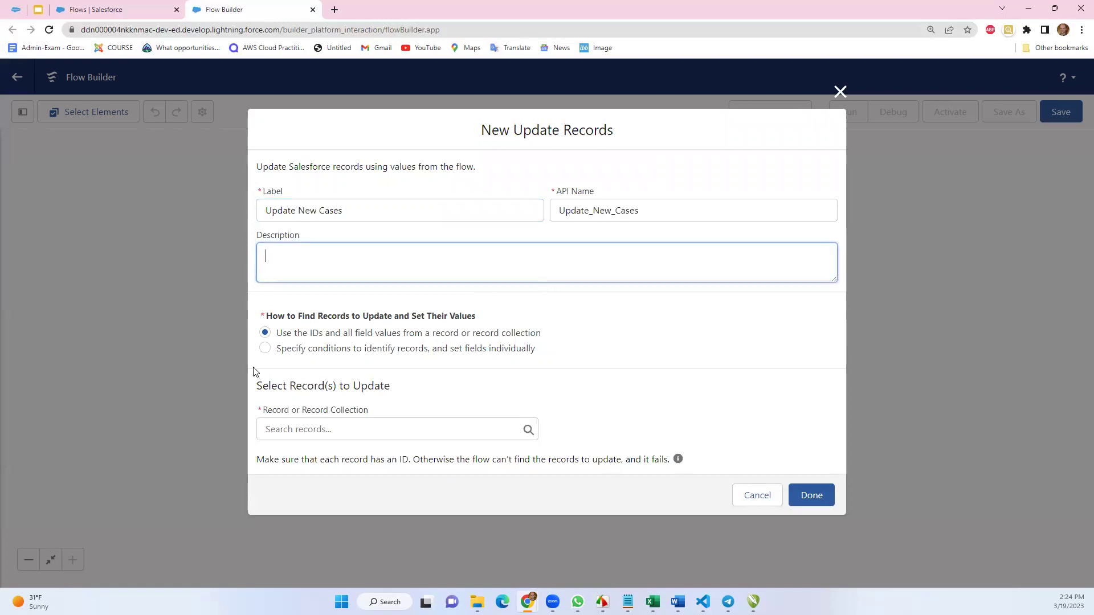
{"action": "left_click", "coordinate": [349, 350]}
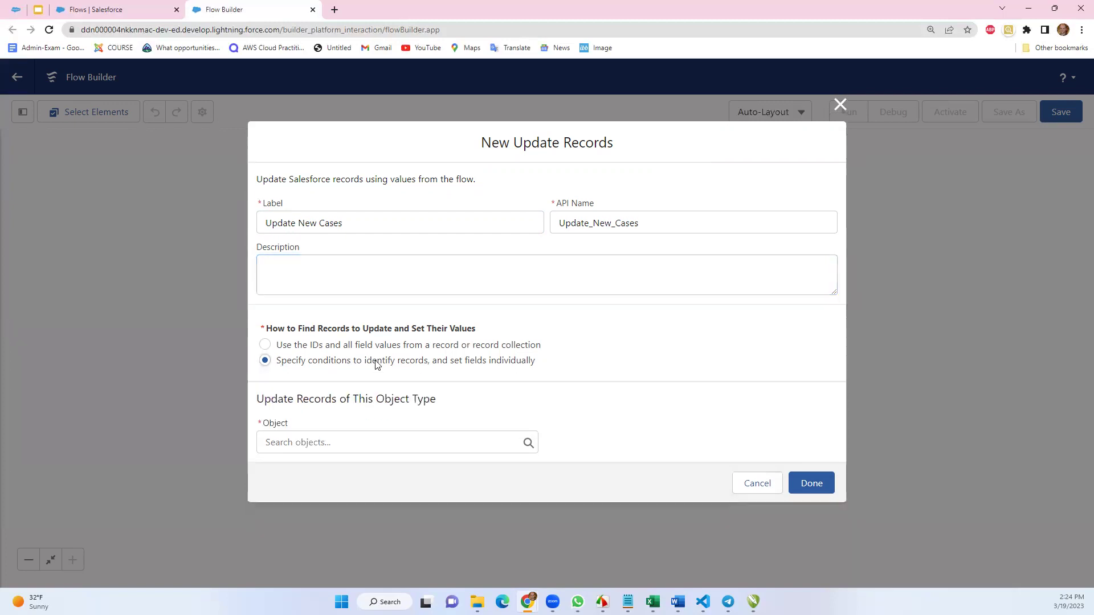
Choose Case as the object type whose records the element updates
{"action": "left_click", "coordinate": [312, 442]}
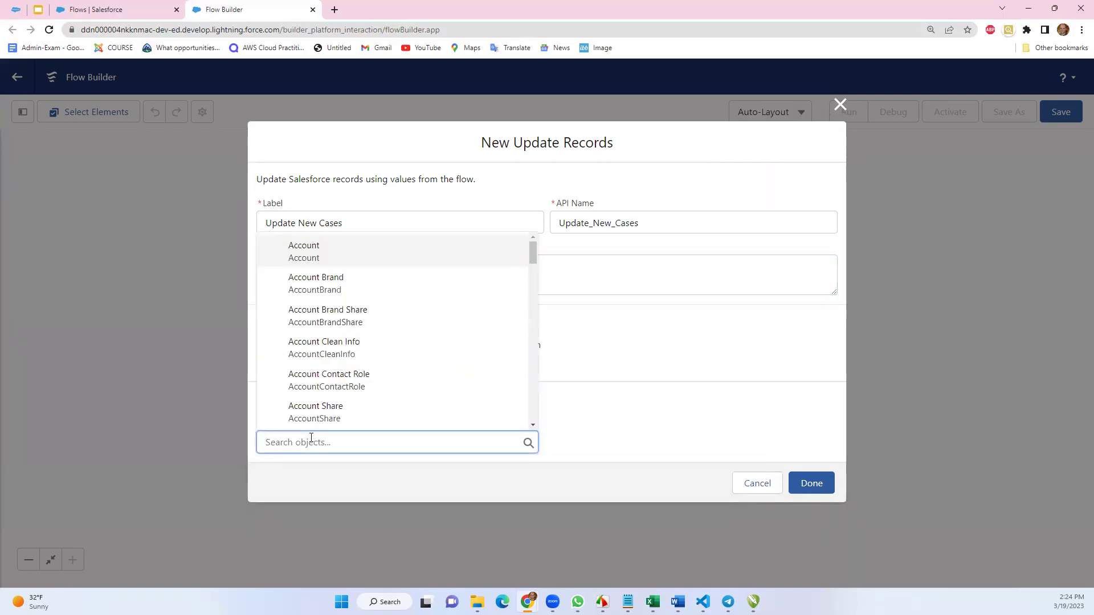
{"action": "type", "text": "case"}
{"action": "left_click", "coordinate": [310, 253]}
Filter the case records with the condition Status Equals New
{"action": "scroll", "coordinate": [406, 392], "scroll_direction": "down", "scroll_amount": 3}
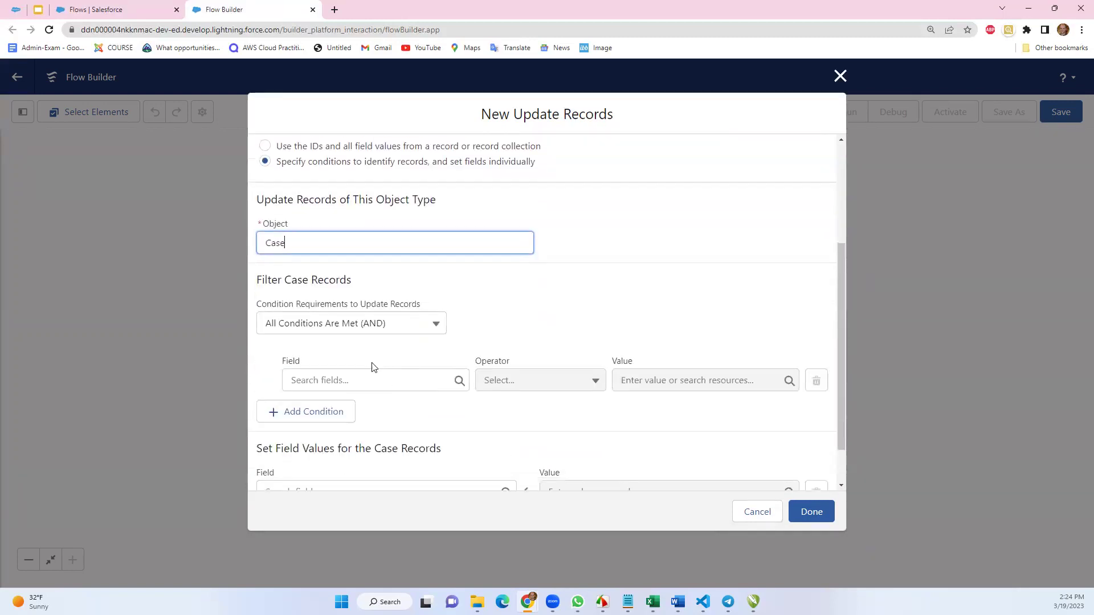
{"action": "left_click", "coordinate": [396, 380]}
{"action": "type", "text": "statu"}
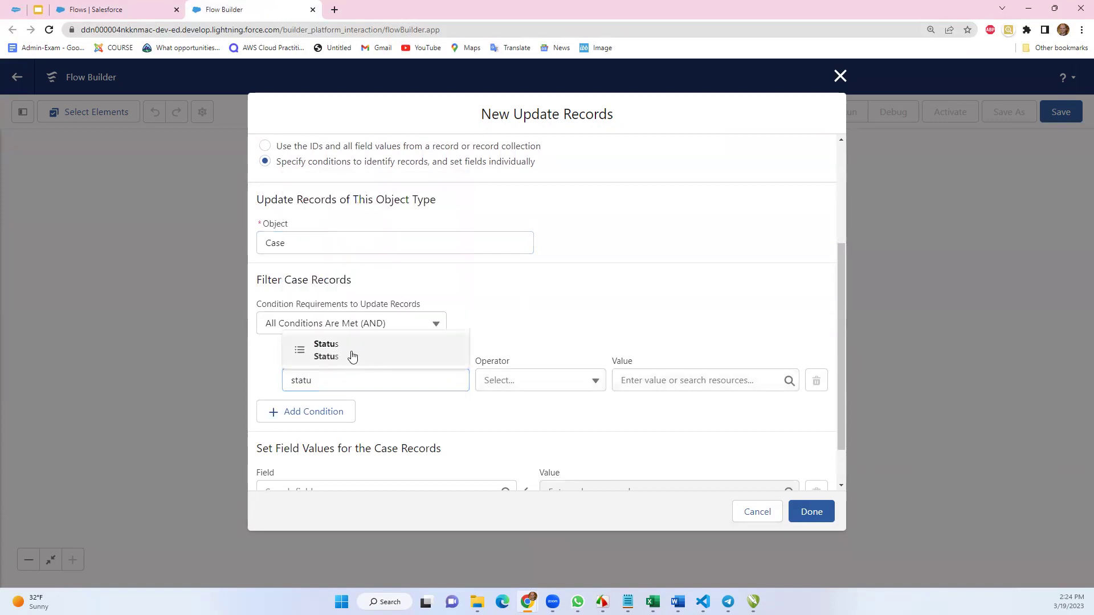
{"action": "left_click", "coordinate": [359, 359]}
{"action": "left_click", "coordinate": [707, 379]}
{"action": "type", "text": "New"}
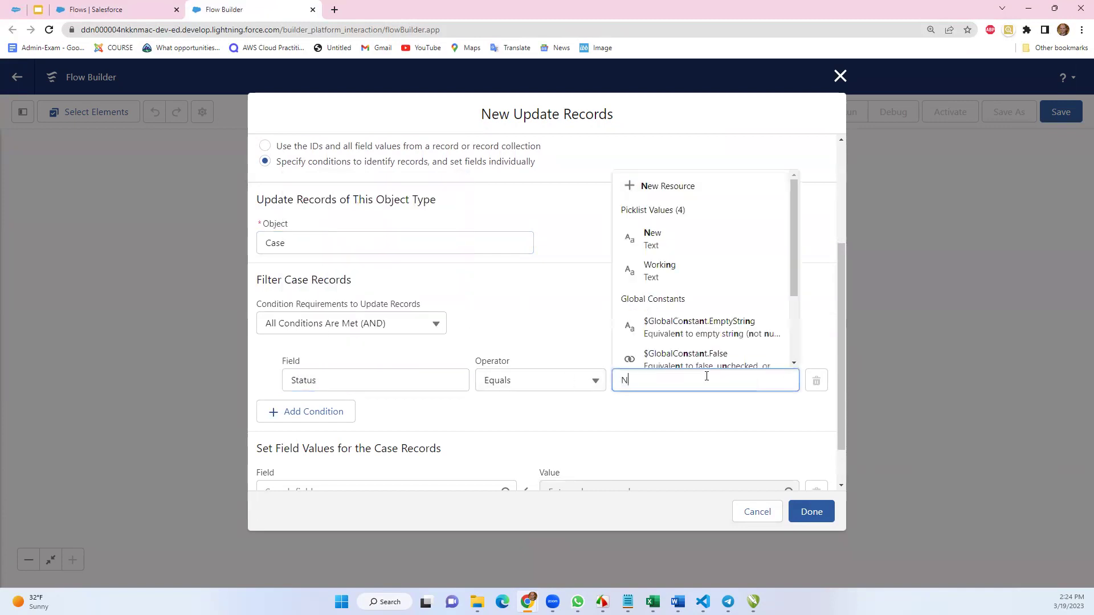
{"action": "left_click", "coordinate": [678, 355]}
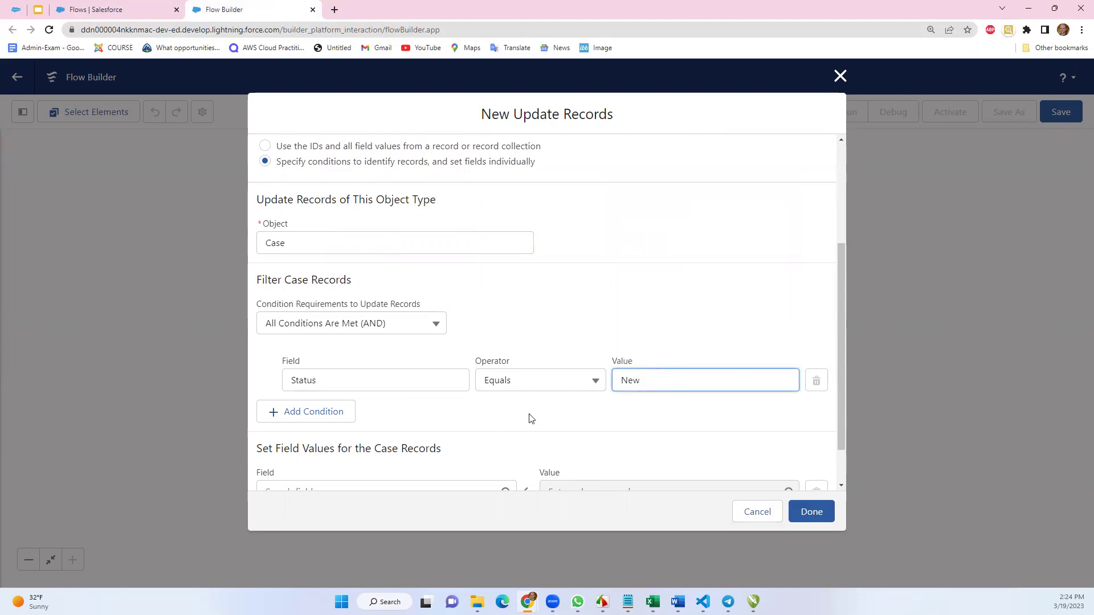
Set the Priority field of the matching case records to High and finish the Update Records element
{"action": "scroll", "coordinate": [533, 422], "scroll_direction": "down", "scroll_amount": 2}
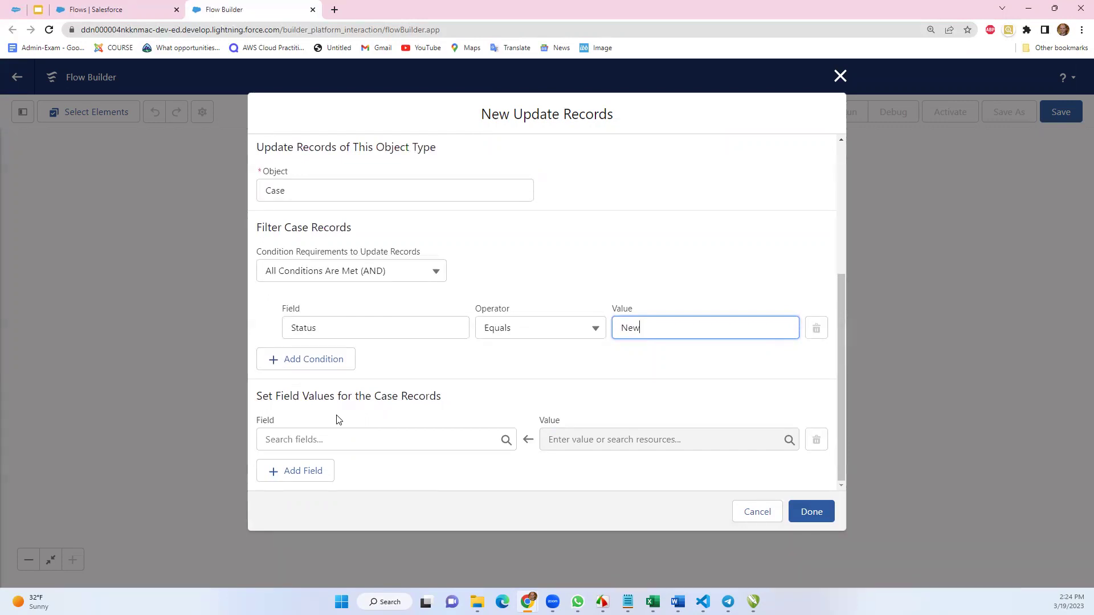
{"action": "scroll", "coordinate": [488, 364], "scroll_direction": "up", "scroll_amount": 2}
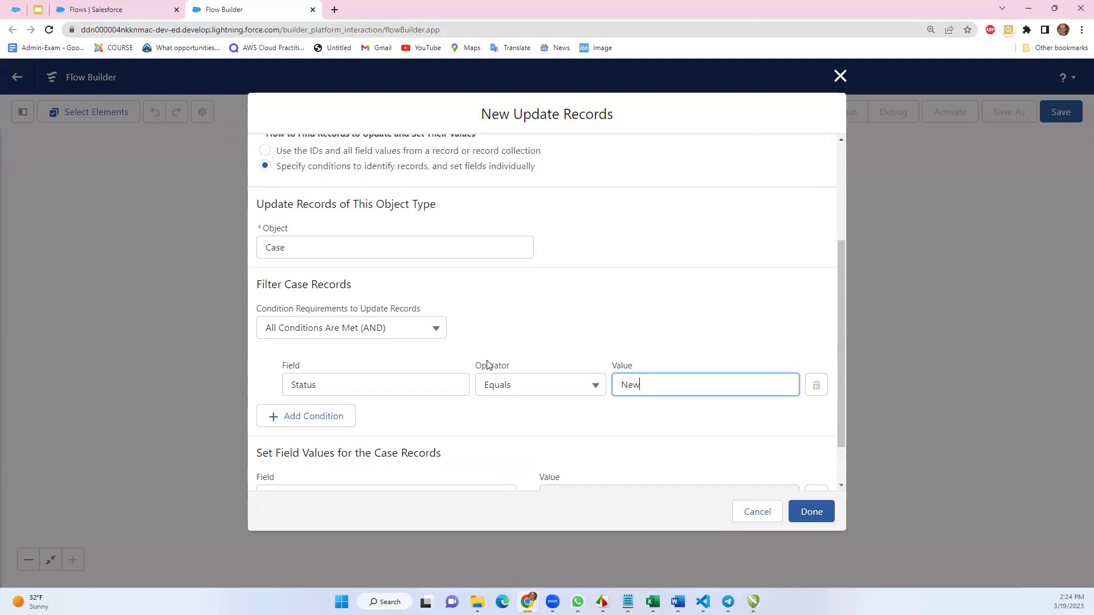
{"action": "scroll", "coordinate": [487, 365], "scroll_direction": "down", "scroll_amount": 2}
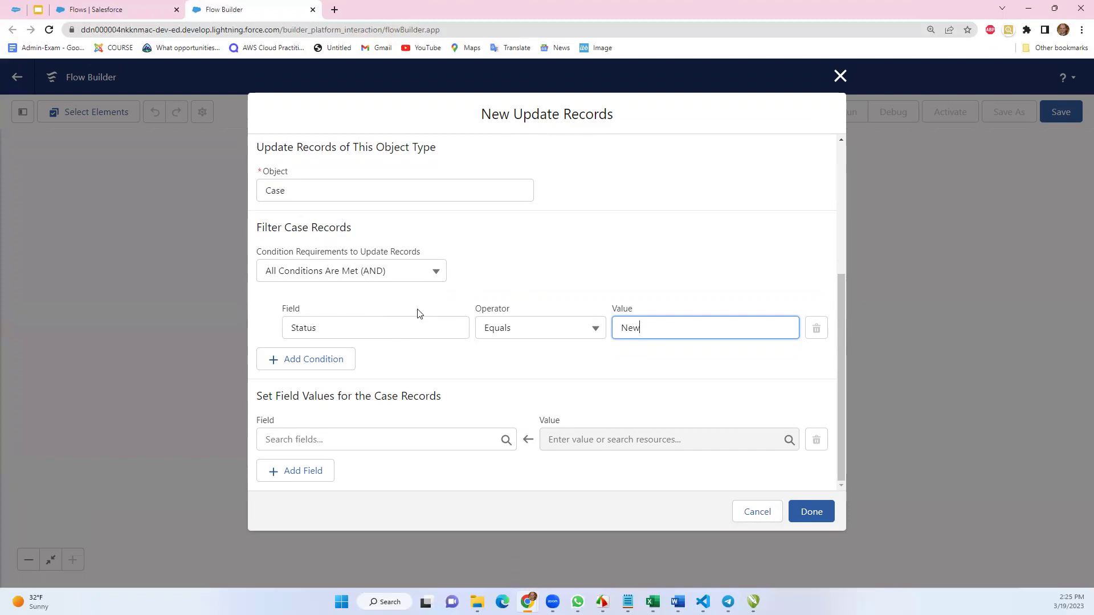
{"action": "left_click_drag", "start_coordinate": [256, 395], "coordinate": [441, 393]}
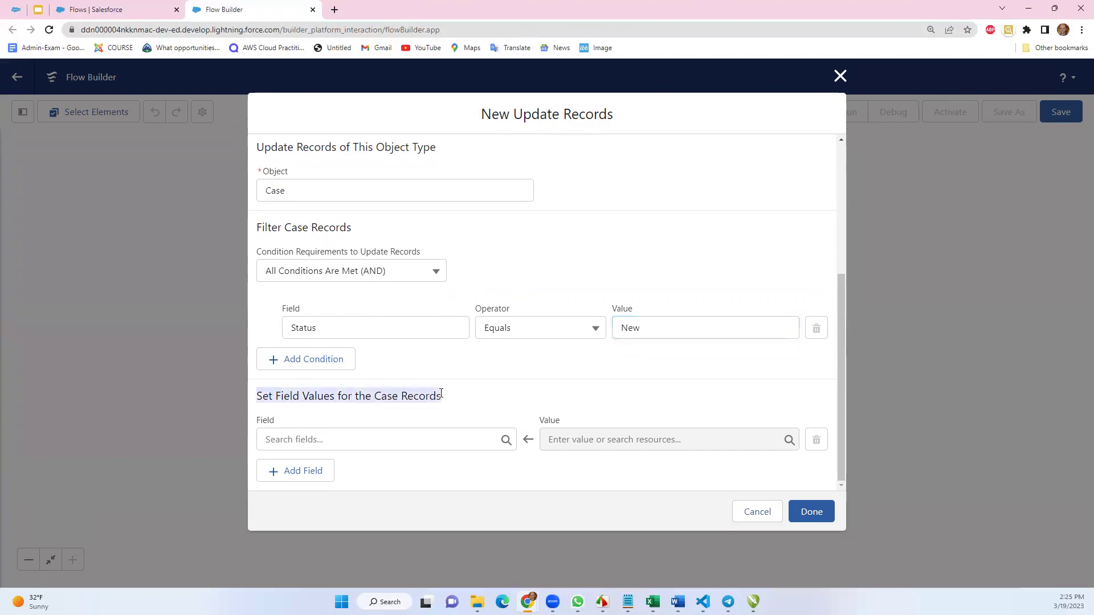
{"action": "left_click", "coordinate": [372, 435]}
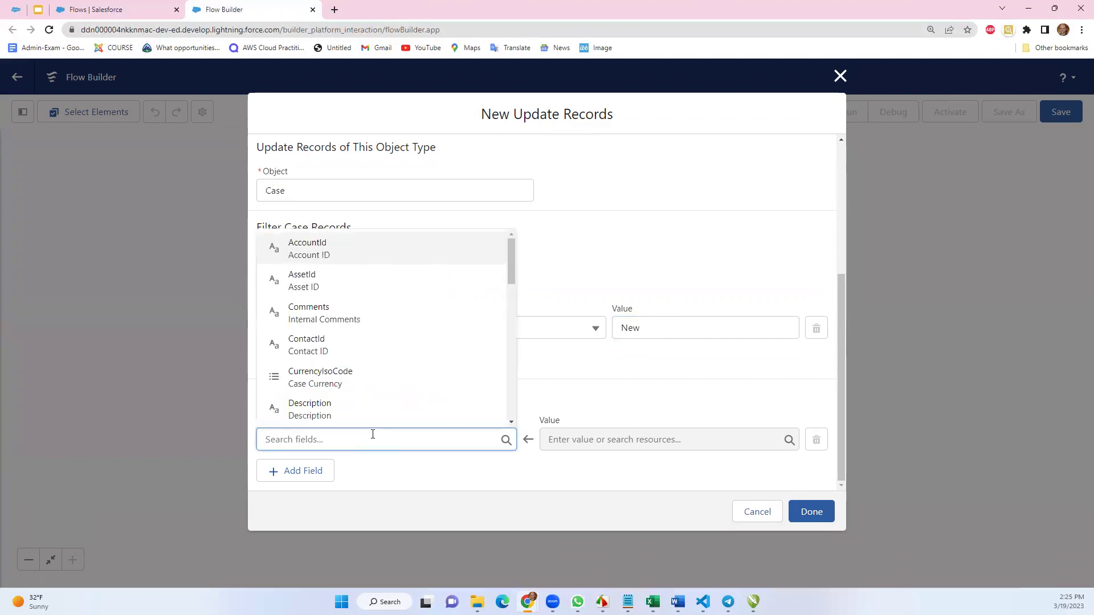
{"action": "type", "text": "prio"}
{"action": "key", "text": "Down"}
{"action": "key", "text": "Return"}
{"action": "left_click", "coordinate": [591, 441]}
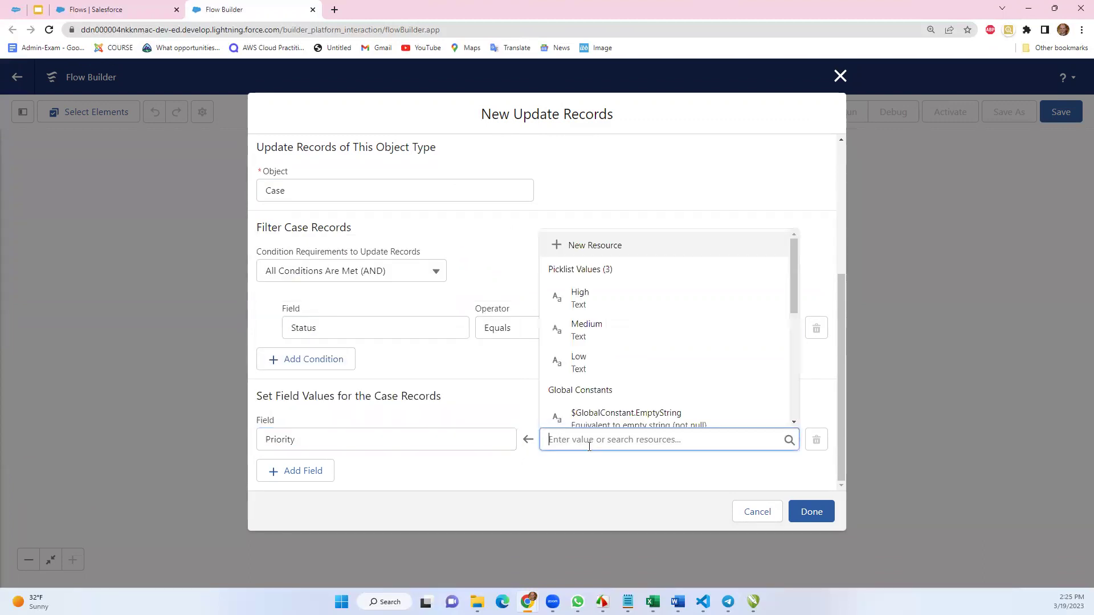
{"action": "left_click", "coordinate": [576, 297]}
{"action": "left_click", "coordinate": [808, 511]}
Check the schedule details on the flow's Start element
{"action": "left_click_drag", "start_coordinate": [692, 279], "coordinate": [501, 291]}
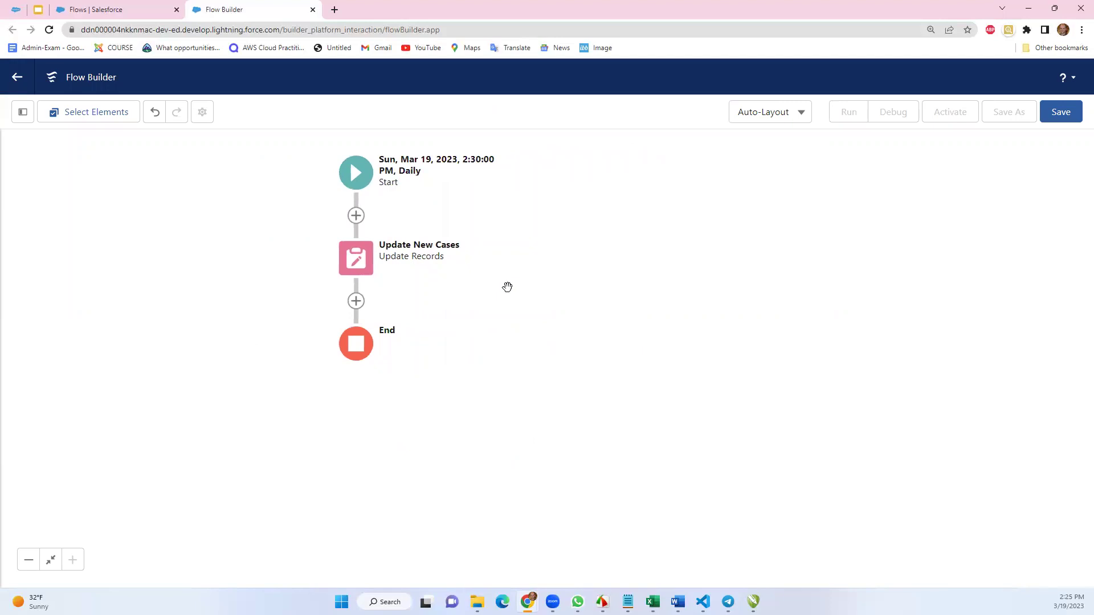
{"action": "left_click", "coordinate": [356, 172]}
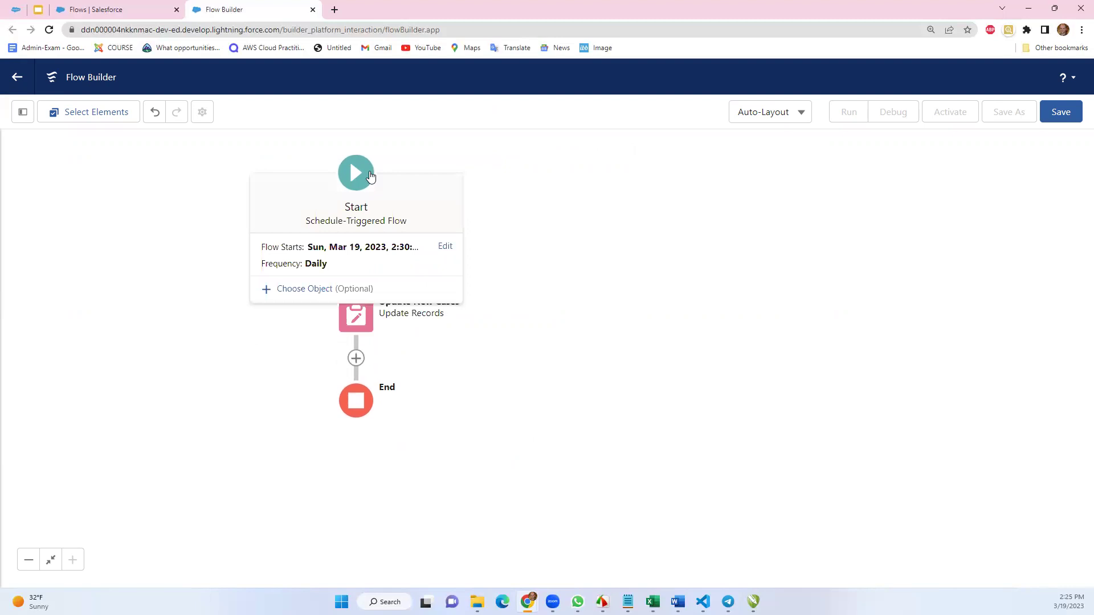
{"action": "left_click", "coordinate": [452, 202]}
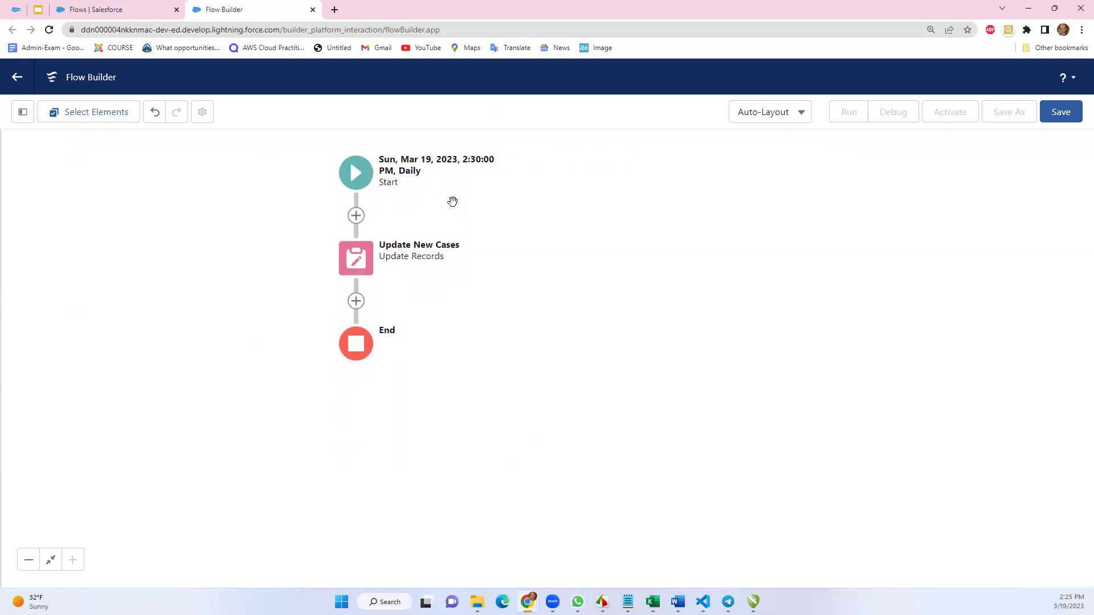
Go back to the Salesforce setup page and find and open the Cases list
{"action": "left_click", "coordinate": [153, 8]}
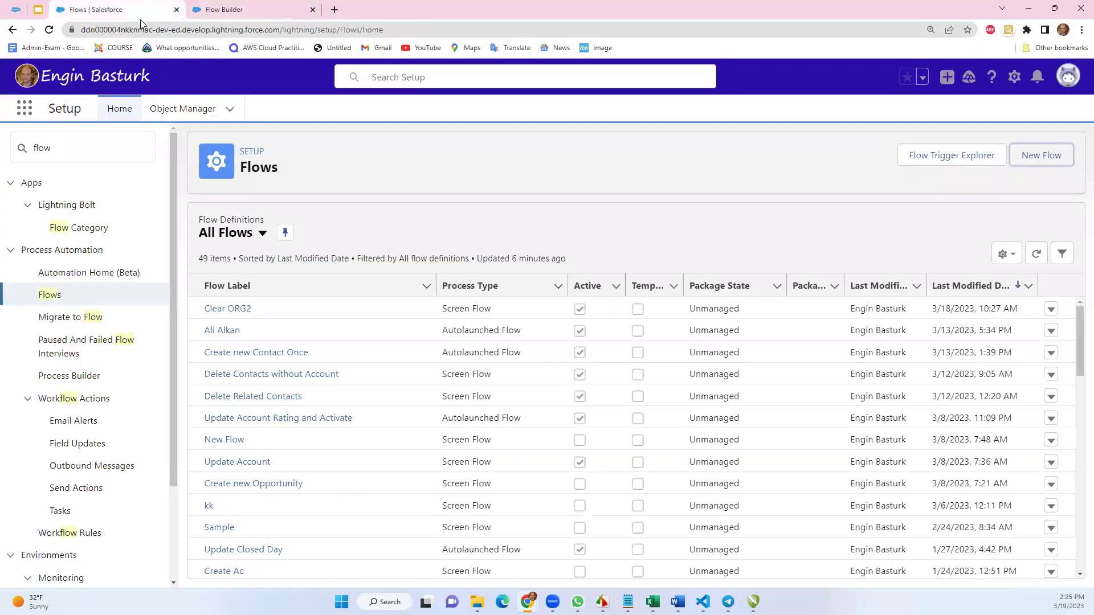
{"action": "left_click", "coordinate": [24, 108]}
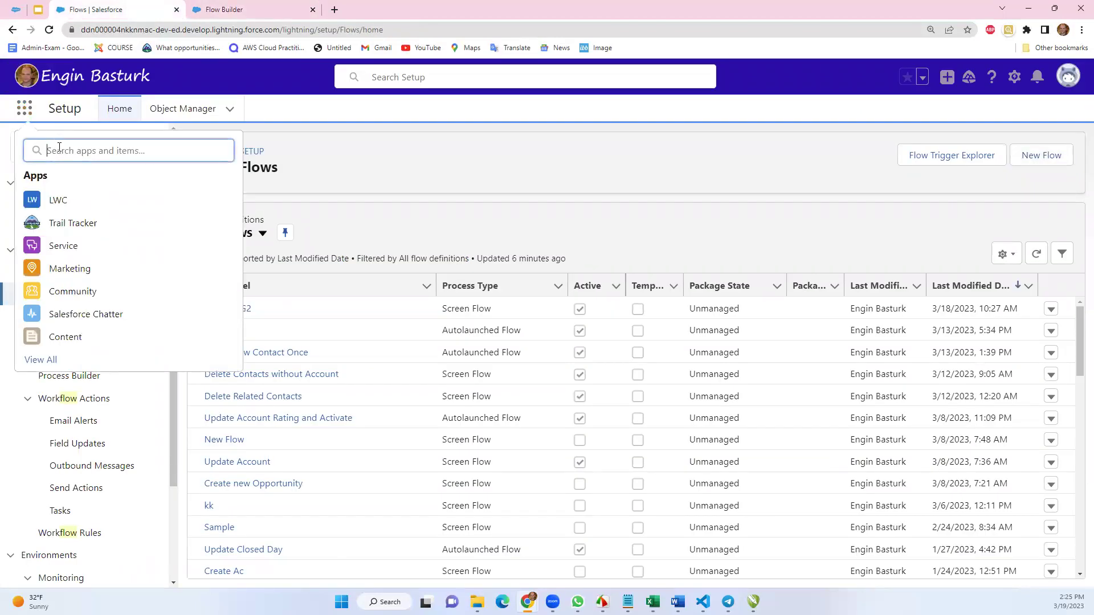
{"action": "type", "text": "case"}
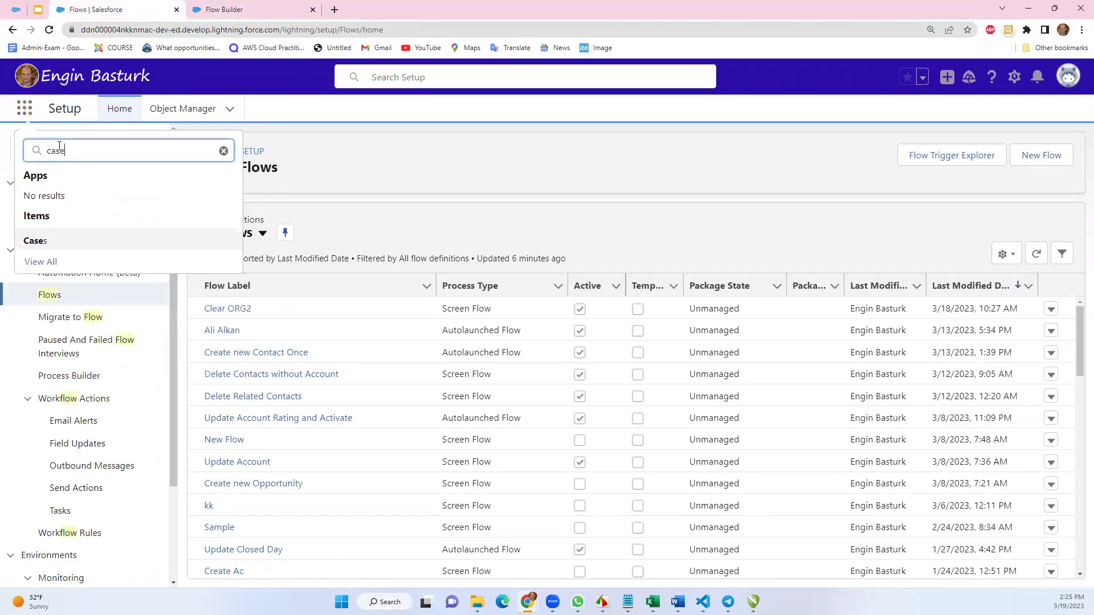
{"action": "left_click", "coordinate": [46, 242]}
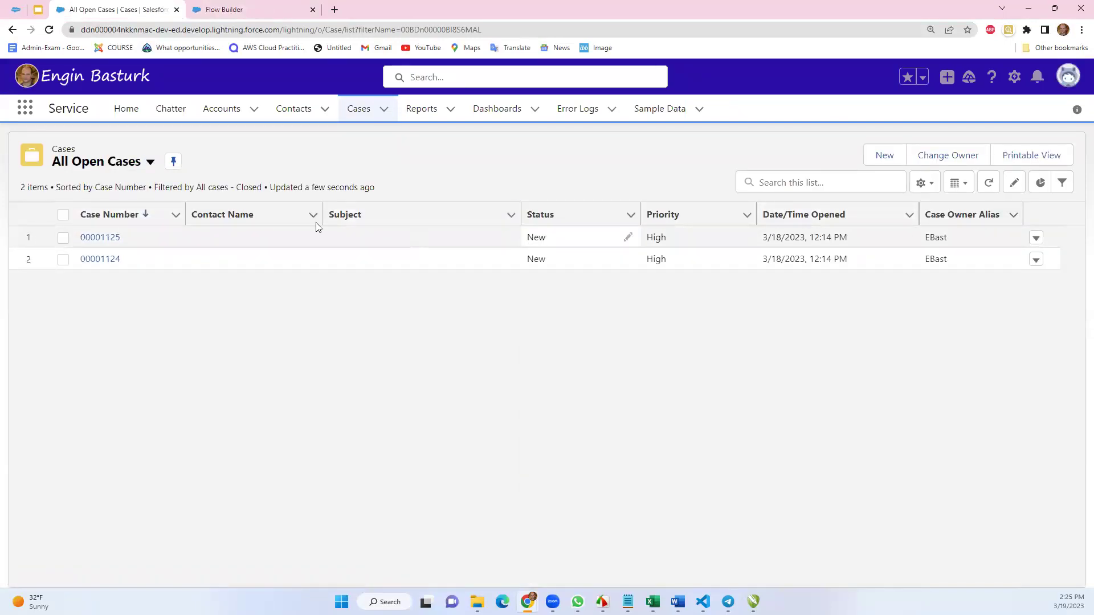
Set the Priority of both cases in the All Open Cases list to Low and try to save the changes
{"action": "left_click", "coordinate": [745, 239]}
{"action": "left_click", "coordinate": [705, 245]}
{"action": "left_click", "coordinate": [679, 342]}
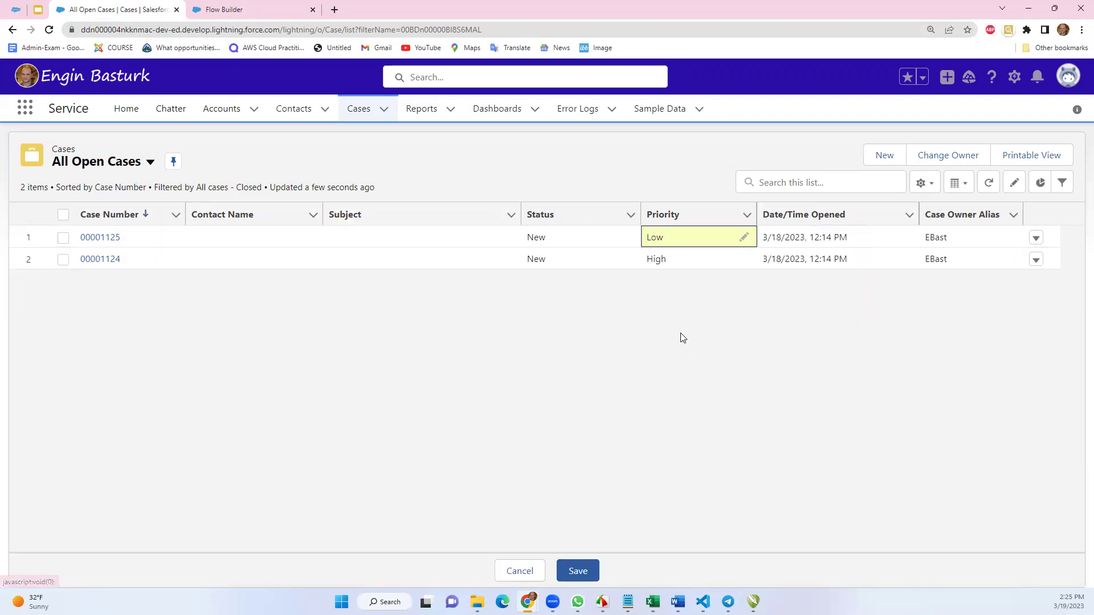
{"action": "left_click", "coordinate": [744, 260]}
{"action": "left_click", "coordinate": [696, 264]}
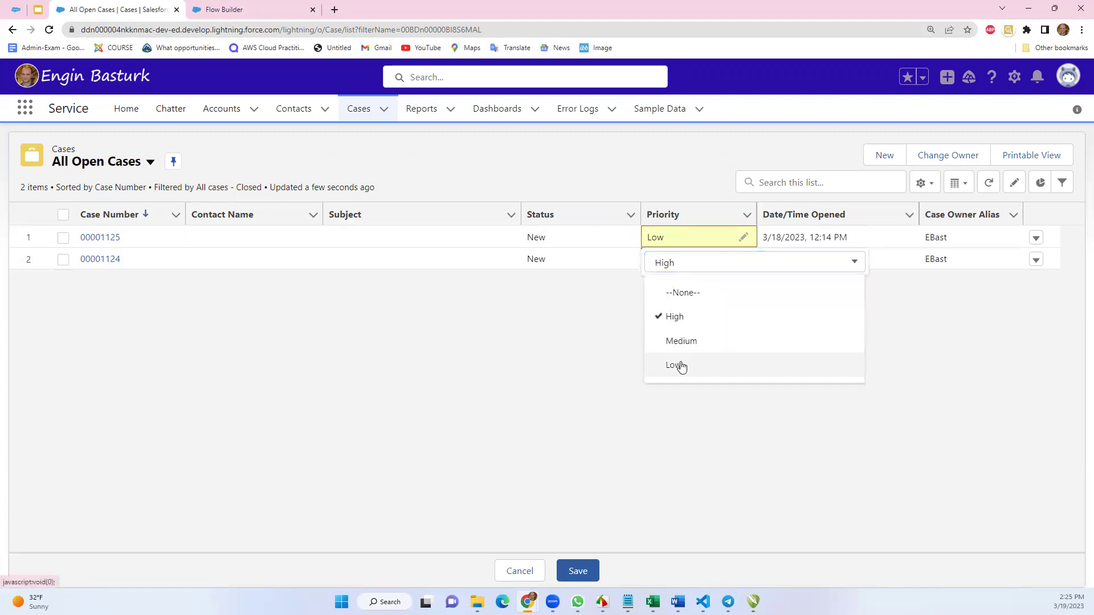
{"action": "left_click", "coordinate": [675, 365]}
{"action": "left_click", "coordinate": [582, 569]}
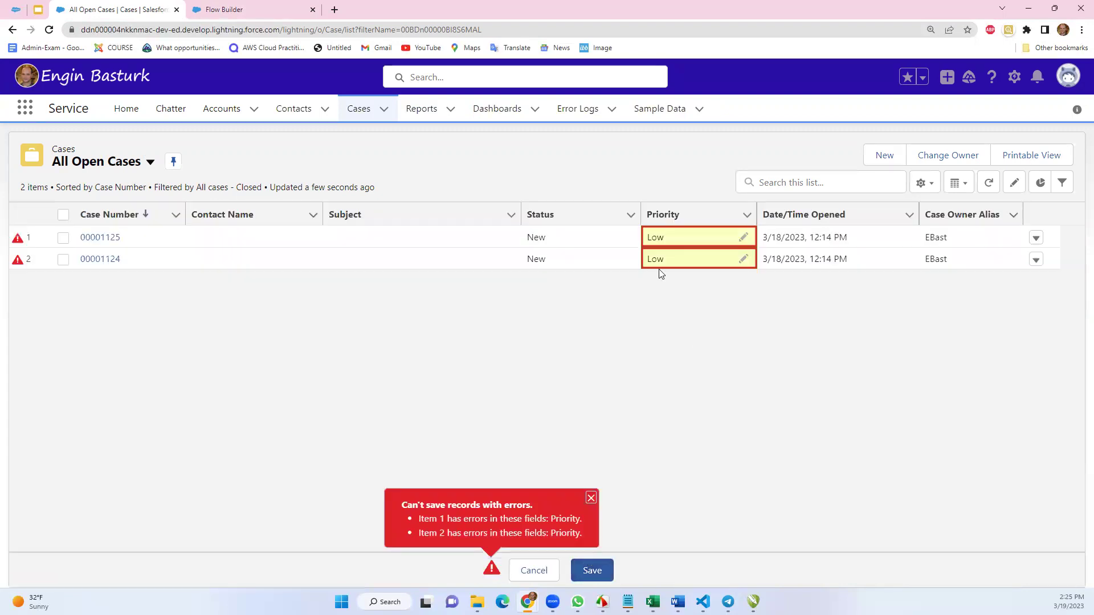
Open the Case object's setup page and display its validation rules
{"action": "left_click", "coordinate": [1014, 77]}
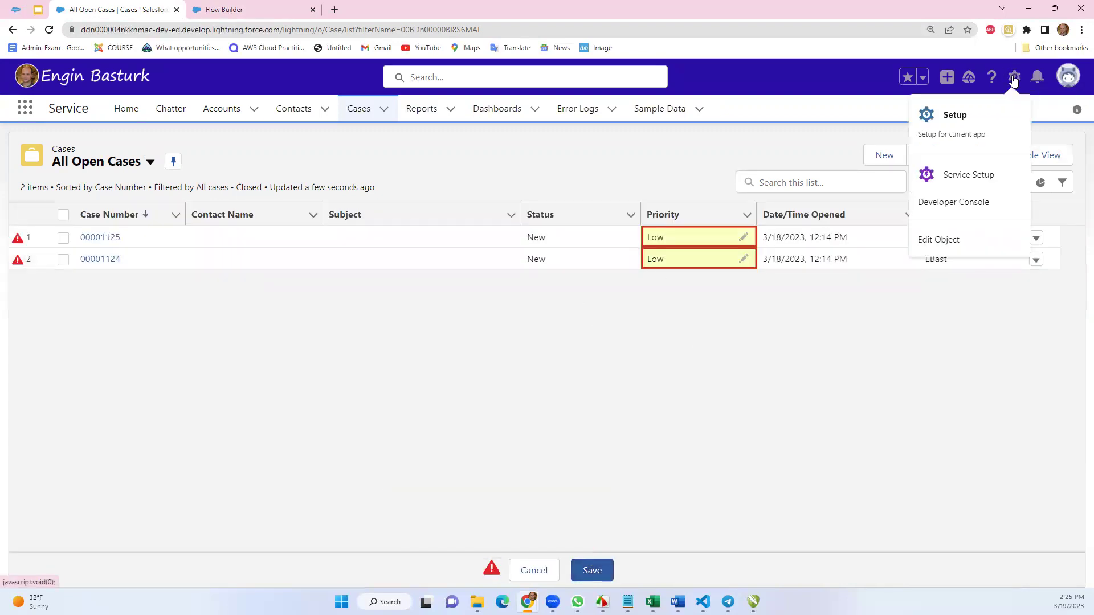
{"action": "left_click", "coordinate": [946, 240]}
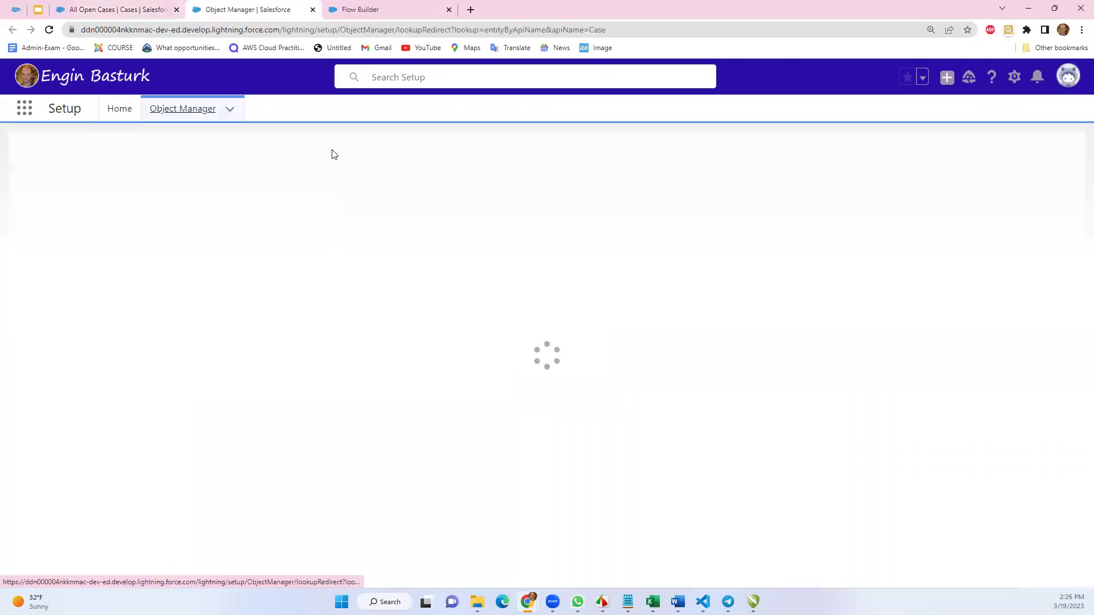
{"action": "scroll", "coordinate": [146, 501], "scroll_direction": "down", "scroll_amount": 3}
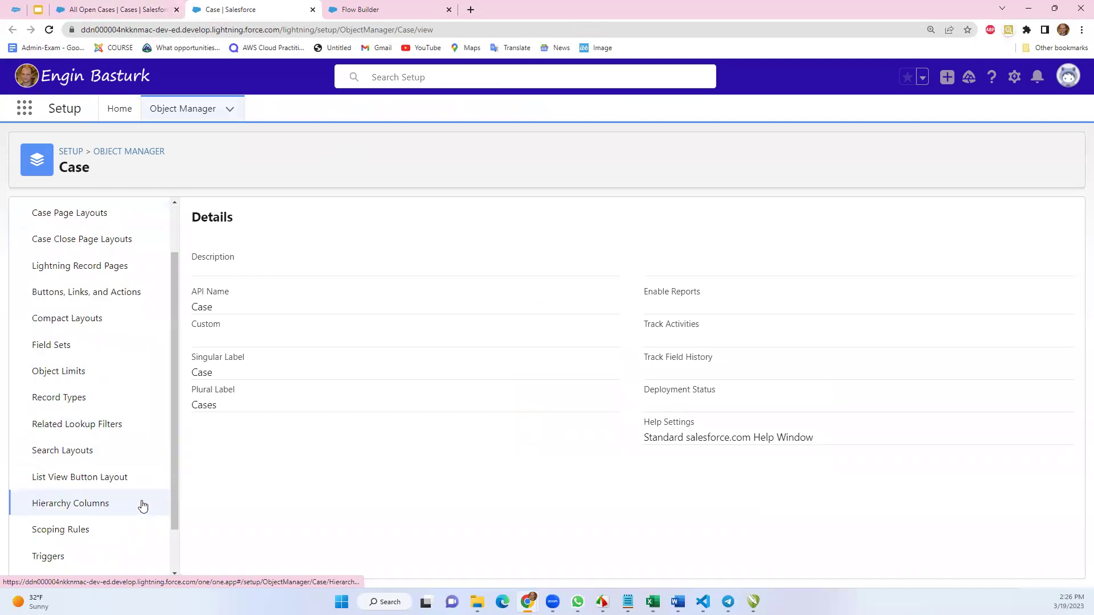
{"action": "left_click", "coordinate": [59, 553]}
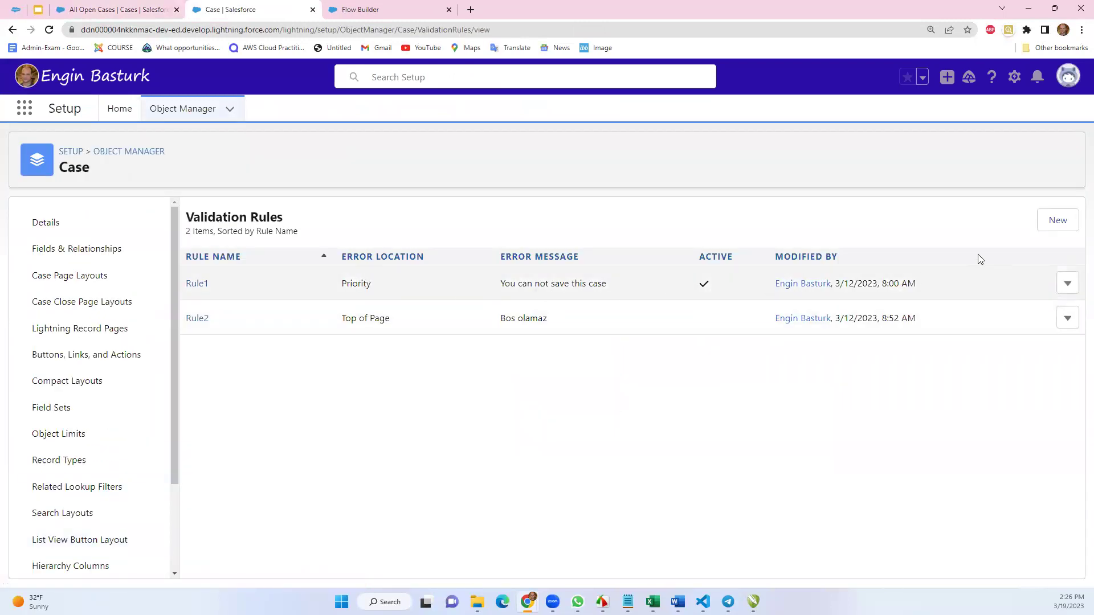
Deactivate the Case validation rule Rule1 and save the rule
{"action": "left_click", "coordinate": [1068, 283]}
{"action": "left_click", "coordinate": [1037, 316]}
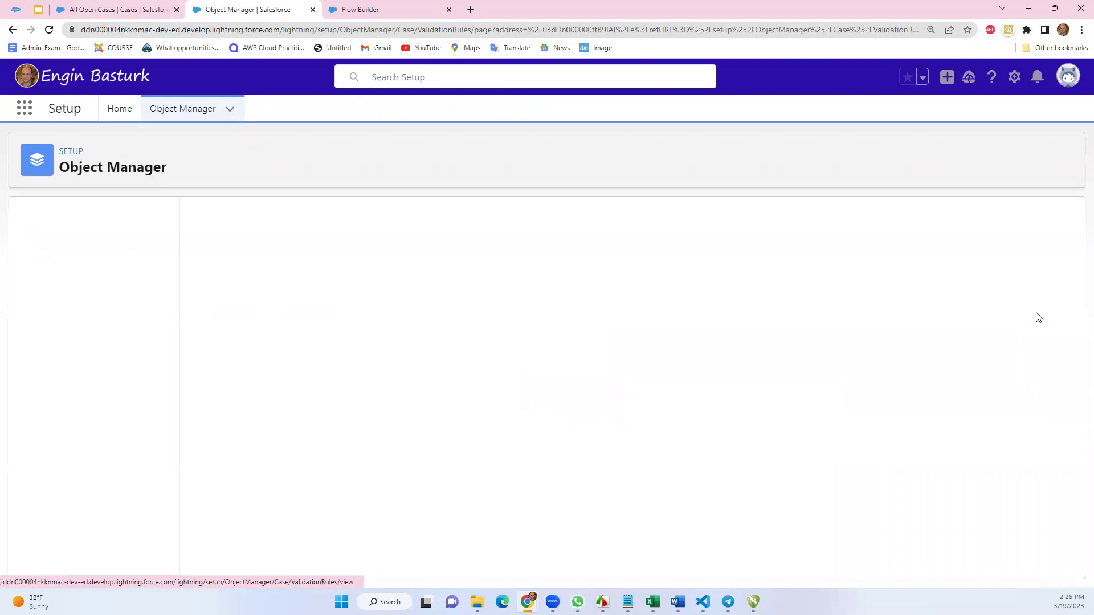
{"action": "scroll", "coordinate": [365, 422], "scroll_direction": "down", "scroll_amount": 1}
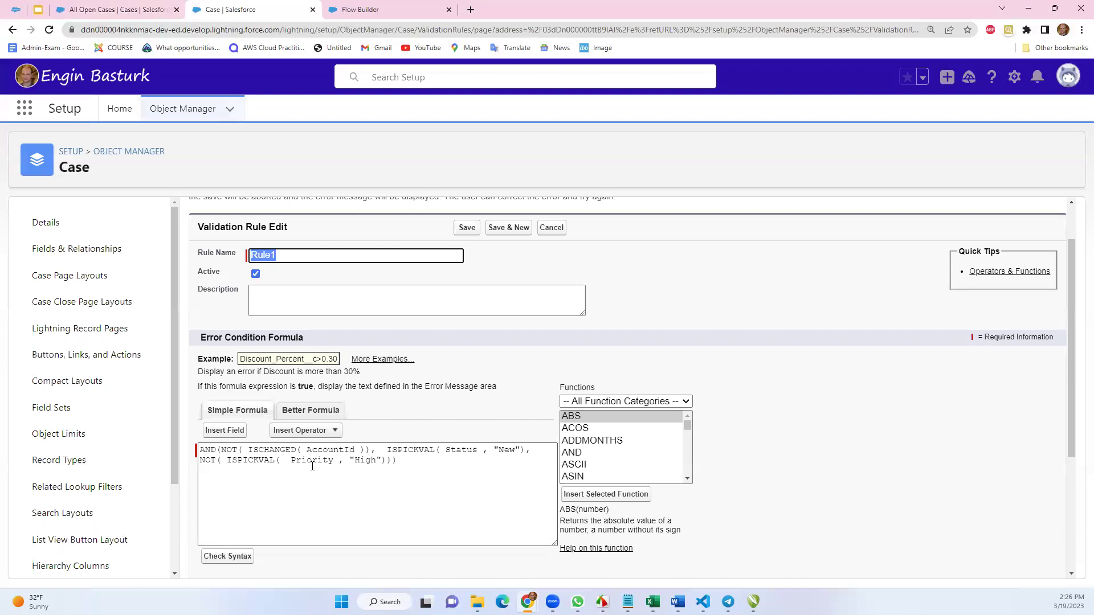
{"action": "left_click", "coordinate": [256, 274]}
{"action": "left_click", "coordinate": [466, 229]}
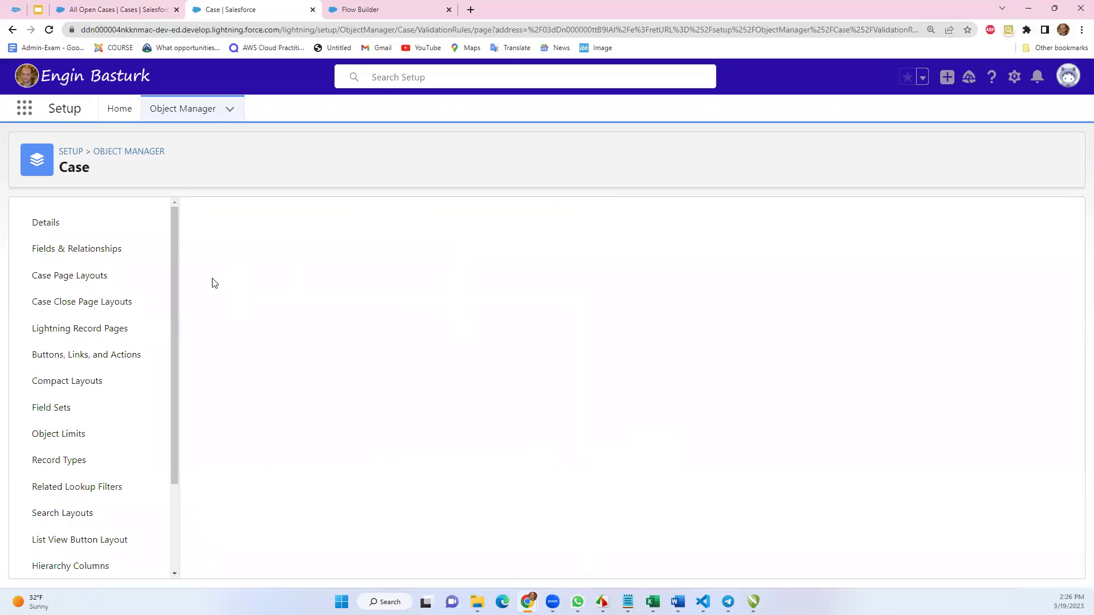
Return to the All Open Cases list and save the pending Low priority on both cases
{"action": "left_click", "coordinate": [312, 10]}
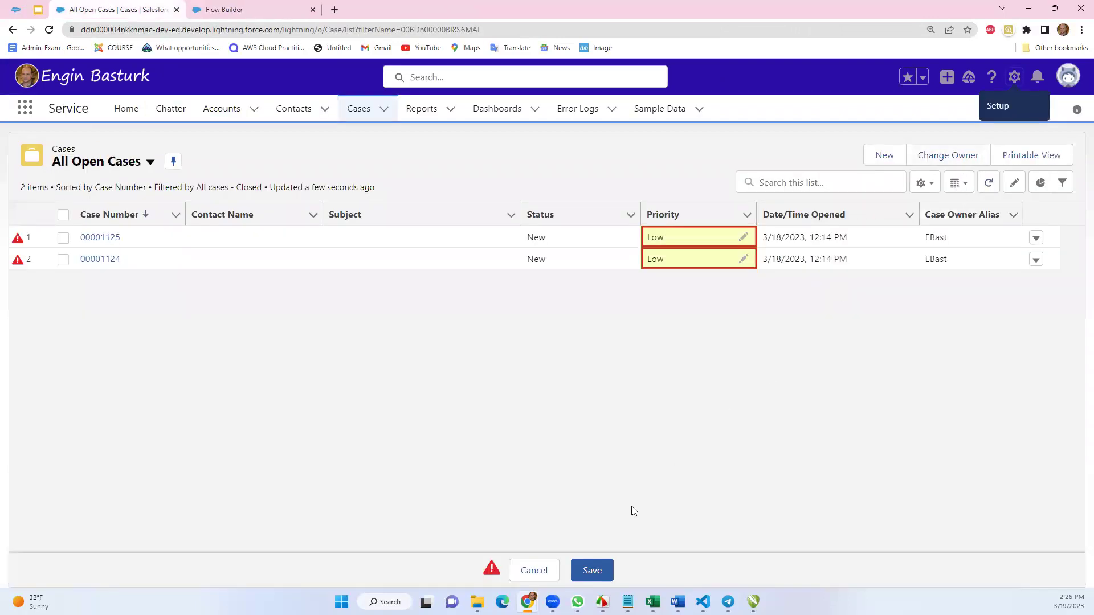
{"action": "left_click", "coordinate": [600, 568]}
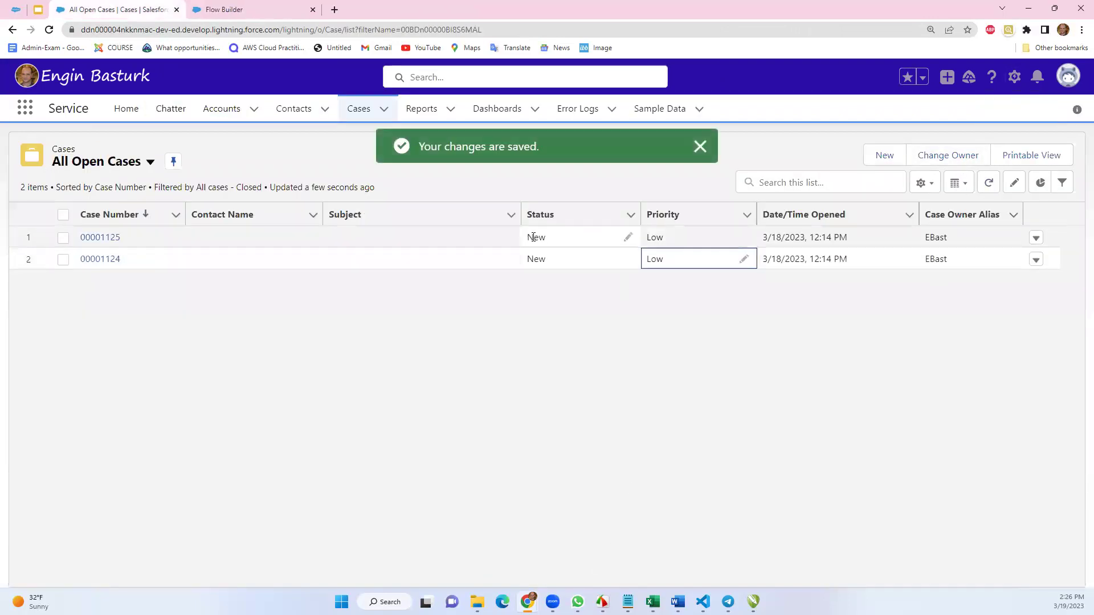
Create a case with Status New, Priority Medium and Case Origin Email, and save it with another blank case form opened
{"action": "left_click", "coordinate": [883, 160]}
{"action": "left_click", "coordinate": [664, 202]}
{"action": "left_click", "coordinate": [608, 250]}
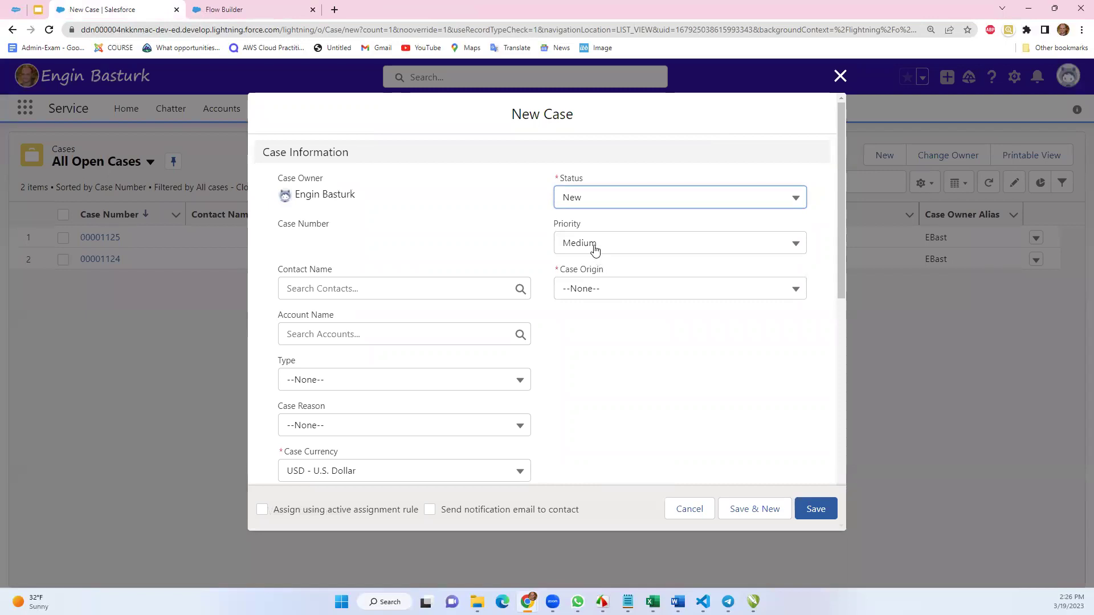
{"action": "left_click", "coordinate": [592, 248]}
{"action": "left_click", "coordinate": [604, 323]}
{"action": "left_click", "coordinate": [591, 291]}
{"action": "left_click", "coordinate": [592, 370]}
{"action": "left_click", "coordinate": [761, 506]}
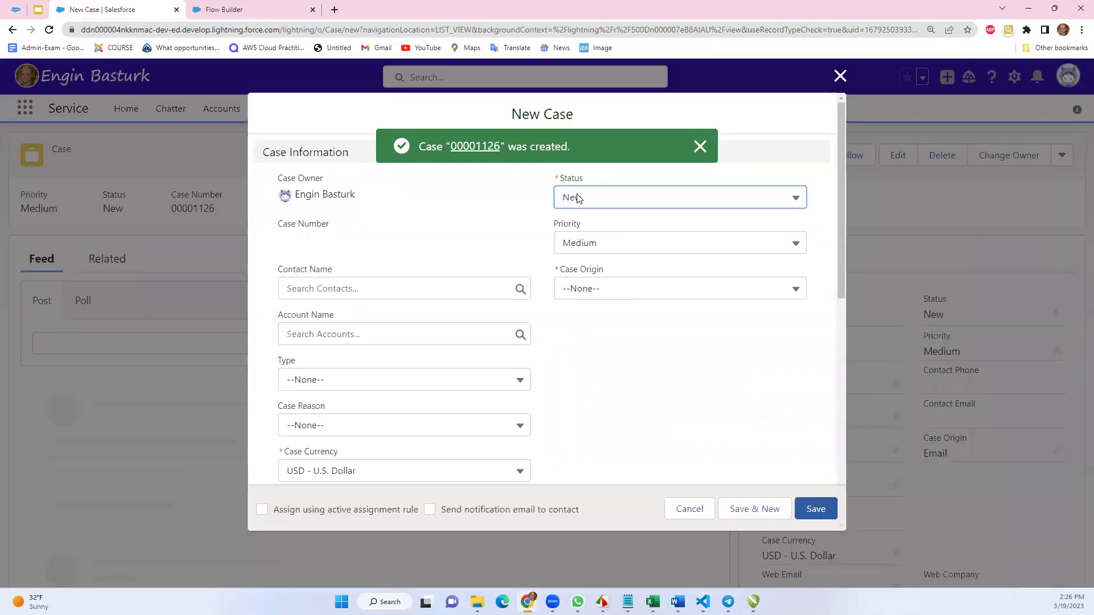
Create a second case with Status Working, Priority Low and Case Origin Web, save it and return to the Cases list
{"action": "left_click", "coordinate": [576, 200]}
{"action": "left_click", "coordinate": [604, 277]}
{"action": "left_click", "coordinate": [587, 246]}
{"action": "left_click", "coordinate": [591, 346]}
{"action": "left_click", "coordinate": [607, 289]}
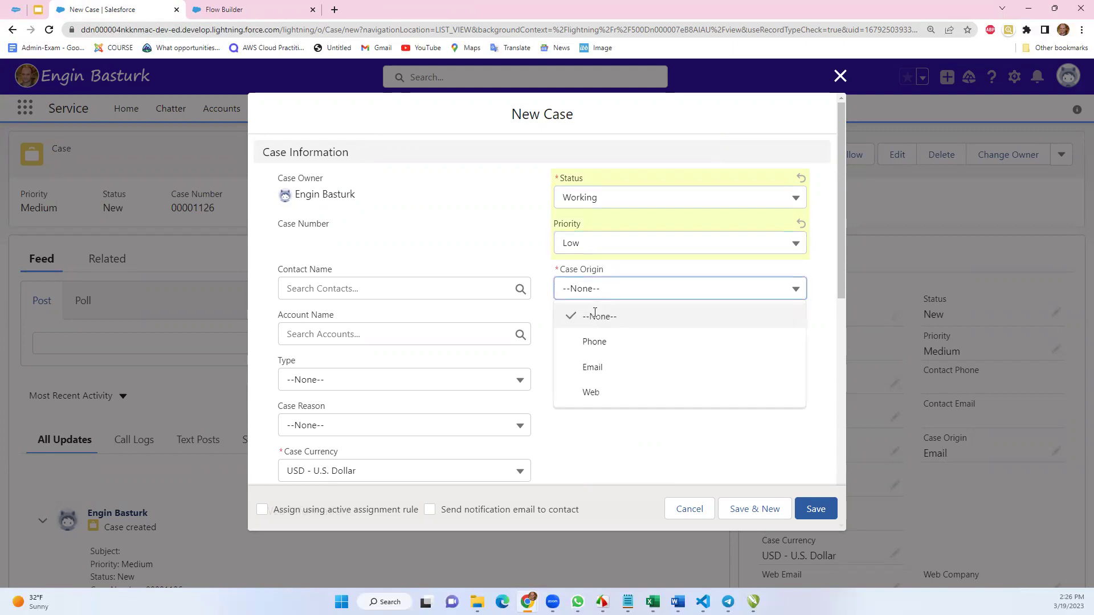
{"action": "left_click", "coordinate": [595, 392]}
{"action": "left_click", "coordinate": [815, 509]}
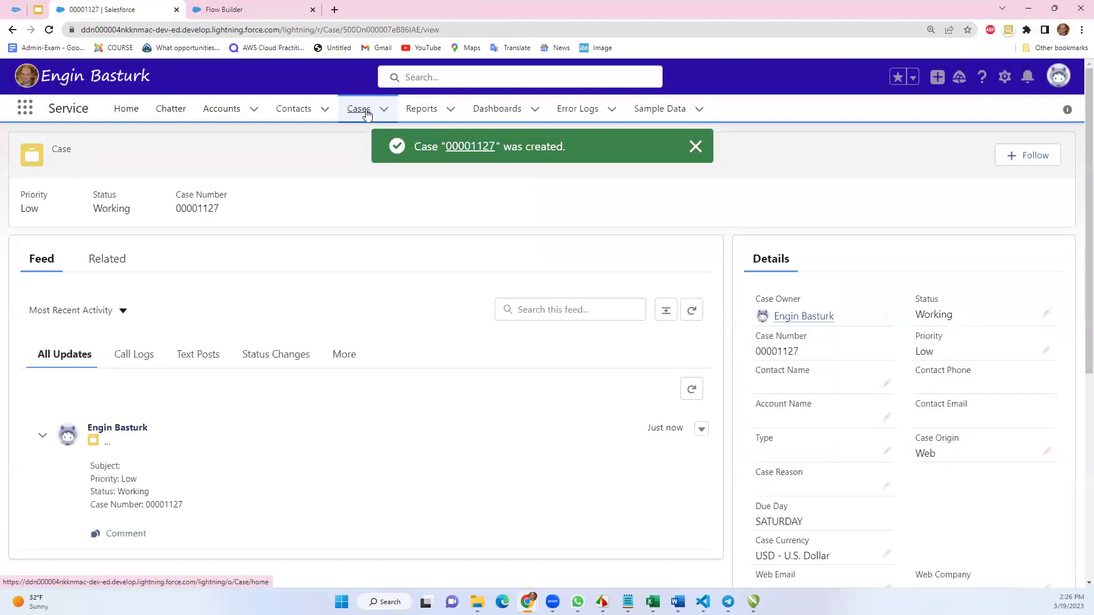
{"action": "left_click", "coordinate": [365, 112]}
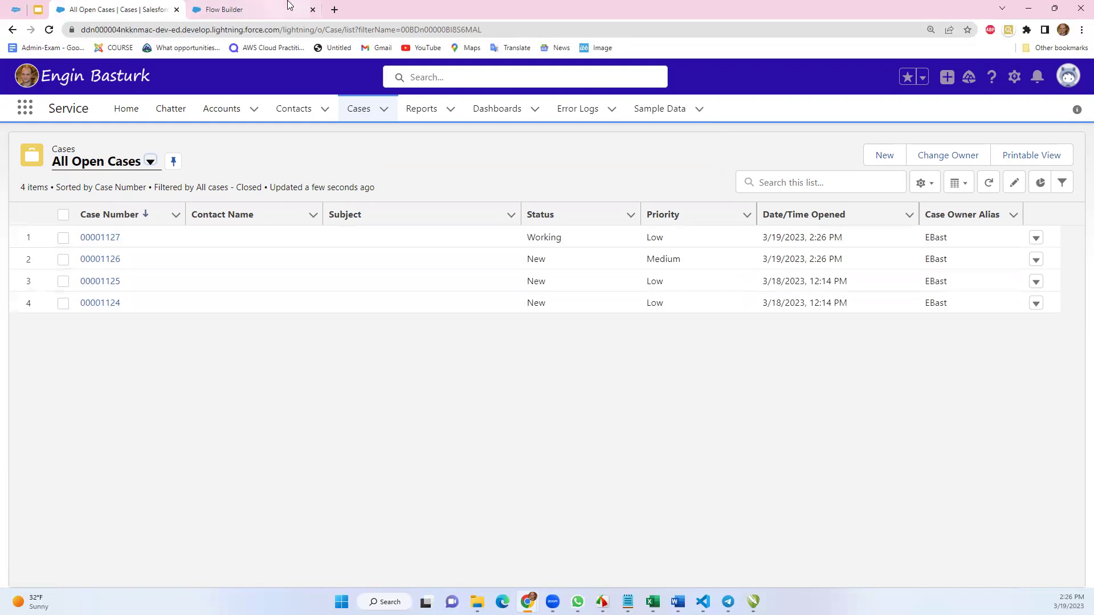
Set the start time in the flow's schedule to 2:28 PM in Flow Builder
{"action": "left_click", "coordinate": [228, 9]}
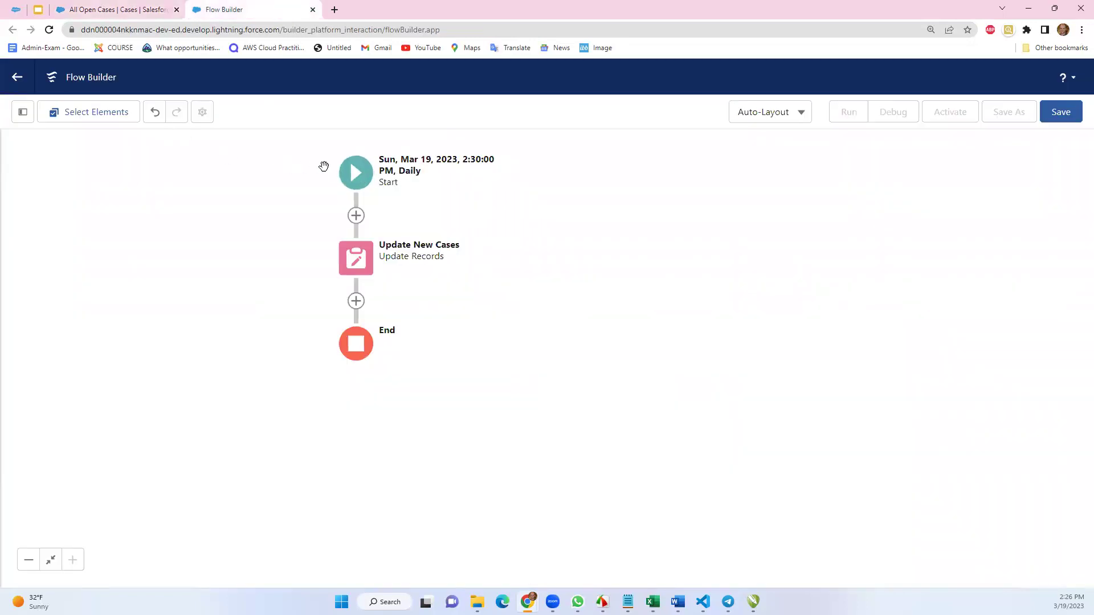
{"action": "left_click", "coordinate": [357, 180]}
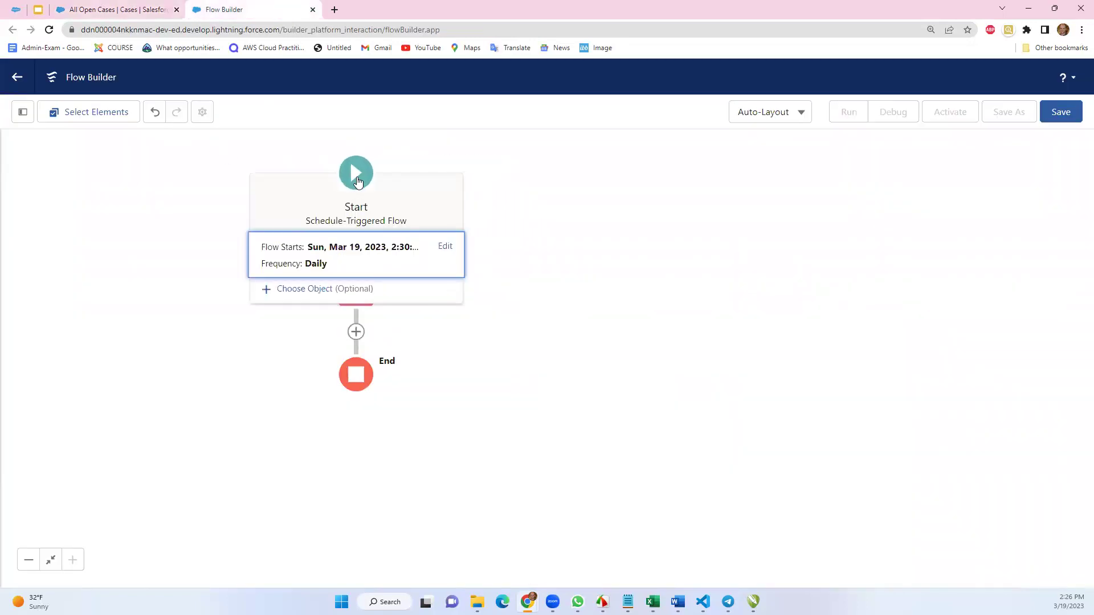
{"action": "left_click", "coordinate": [445, 246]}
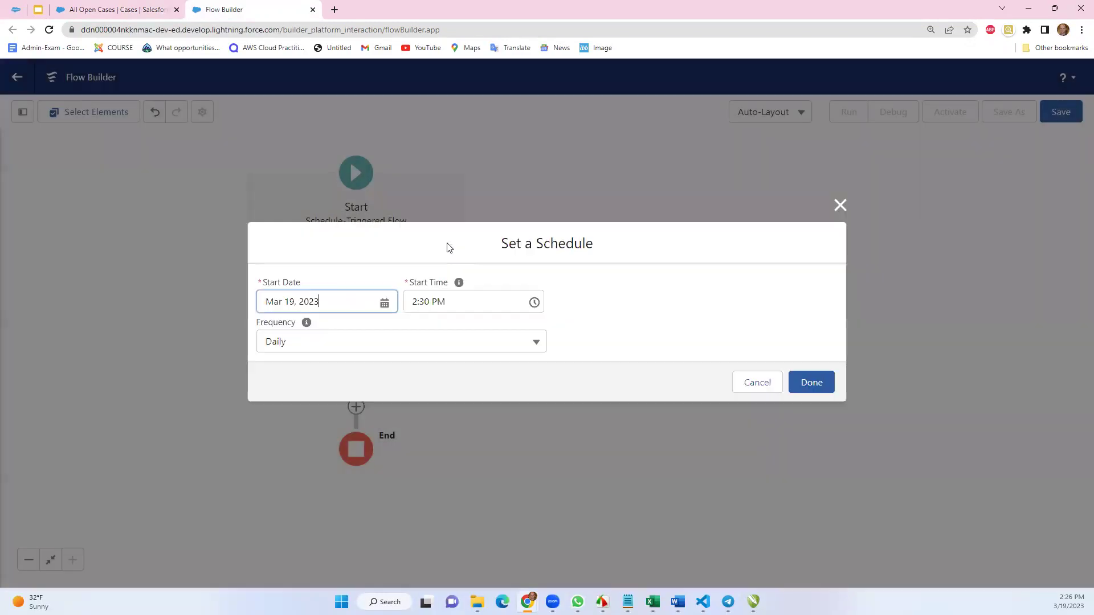
{"action": "left_click", "coordinate": [431, 303]}
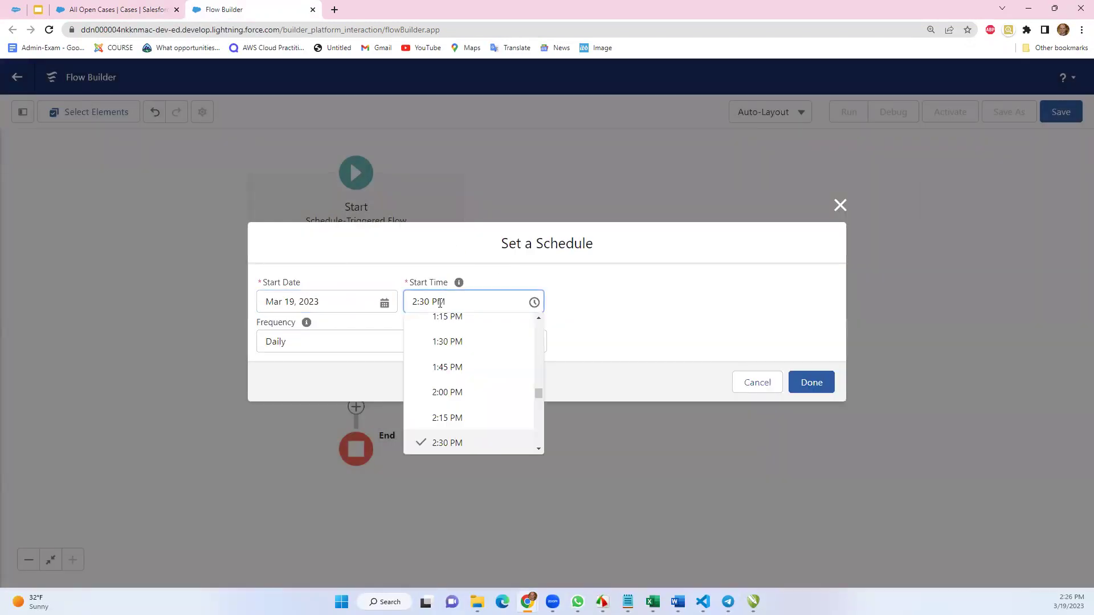
{"action": "type", "text": "28"}
{"action": "left_click", "coordinate": [574, 306]}
{"action": "left_click", "coordinate": [806, 392]}
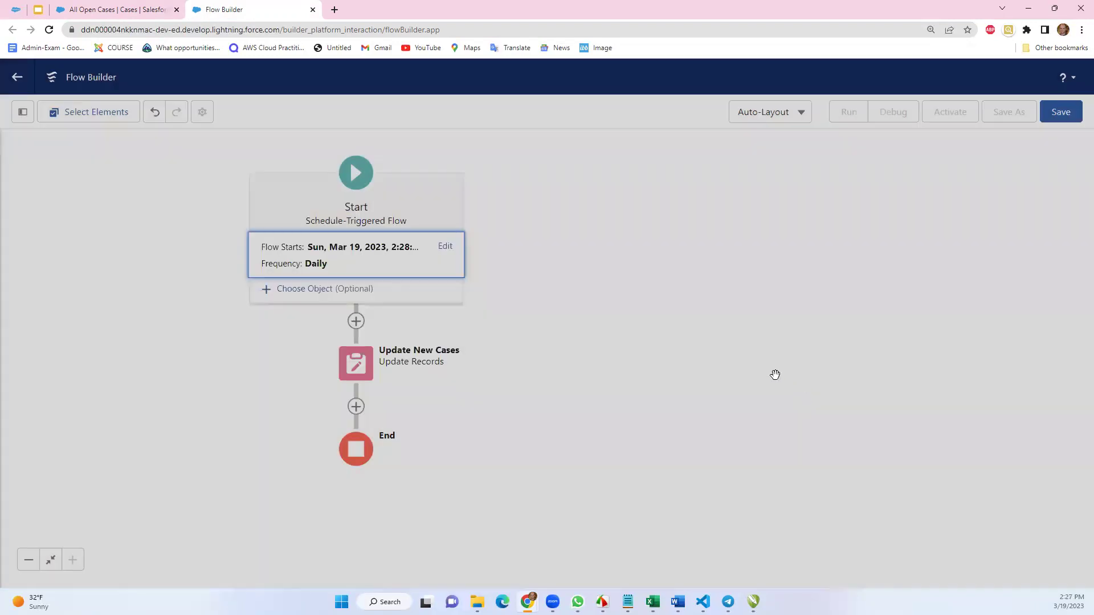
Save the flow with the label "Update New Cases to High" and activate it
{"action": "left_click", "coordinate": [1061, 113]}
{"action": "left_click", "coordinate": [432, 276]}
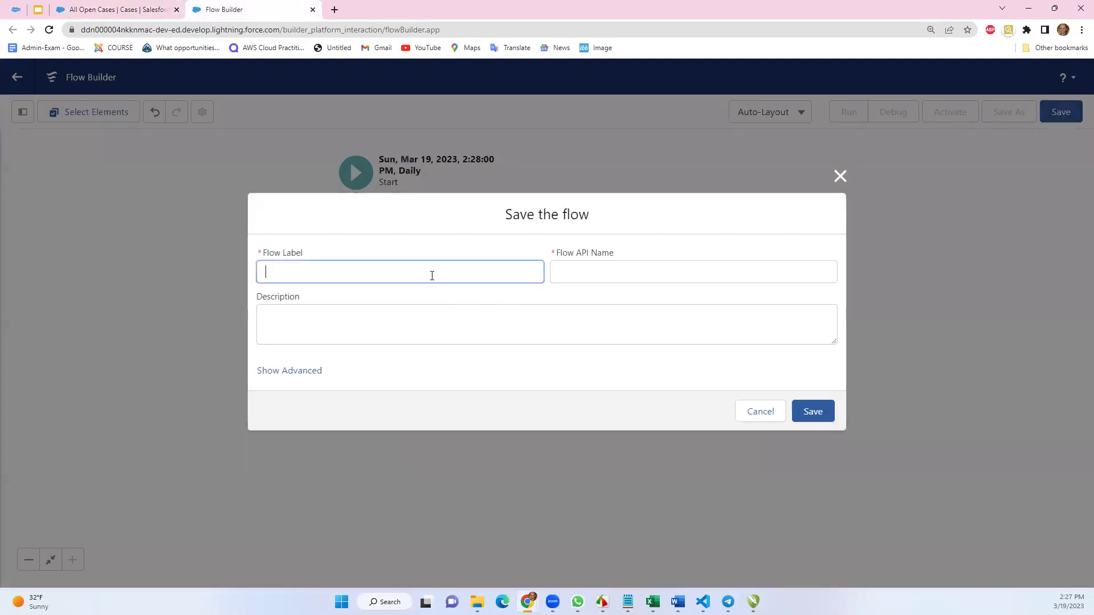
{"action": "type", "text": "Update New Cases to High"}
{"action": "left_click", "coordinate": [544, 311]}
{"action": "left_click", "coordinate": [815, 413]}
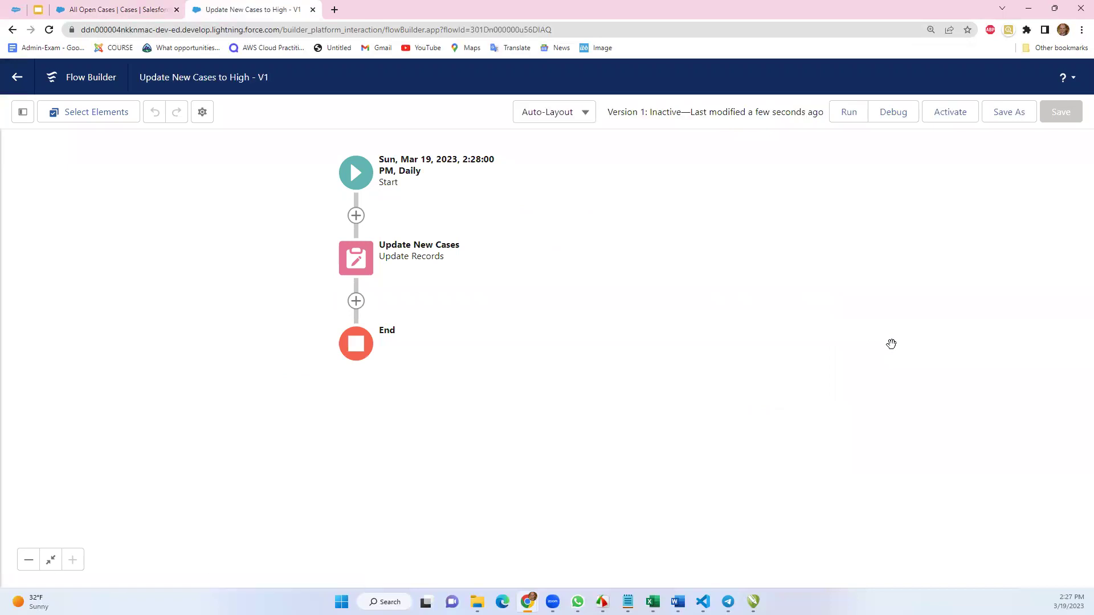
{"action": "left_click", "coordinate": [950, 114]}
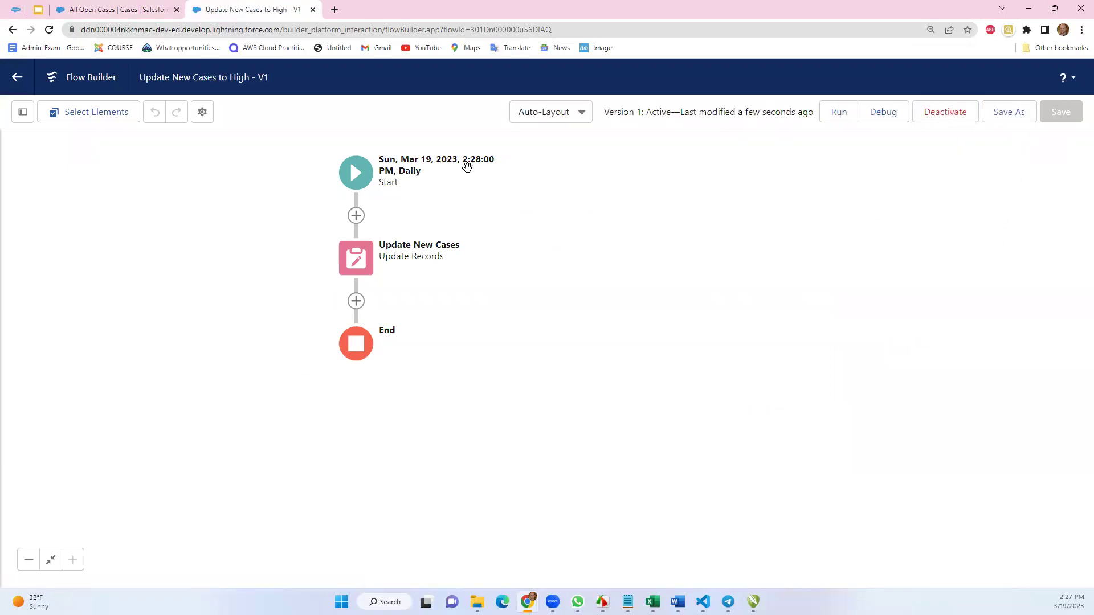
Refresh the All Open Cases list repeatedly to check the priorities of the New cases, and compare with the flow's scheduled start time
{"action": "left_click", "coordinate": [149, 8]}
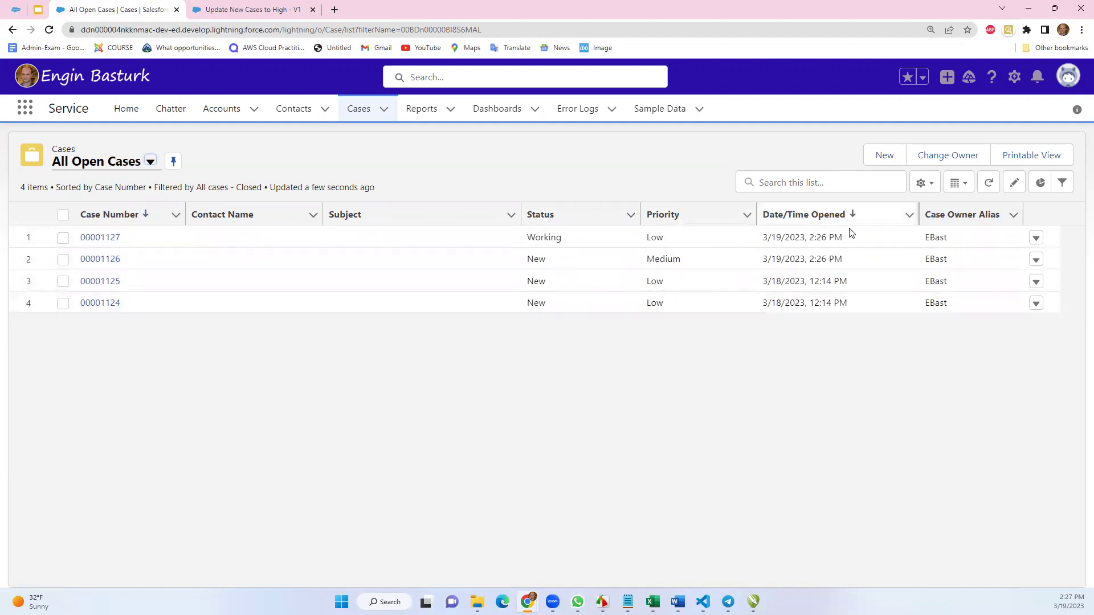
{"action": "left_click", "coordinate": [993, 183]}
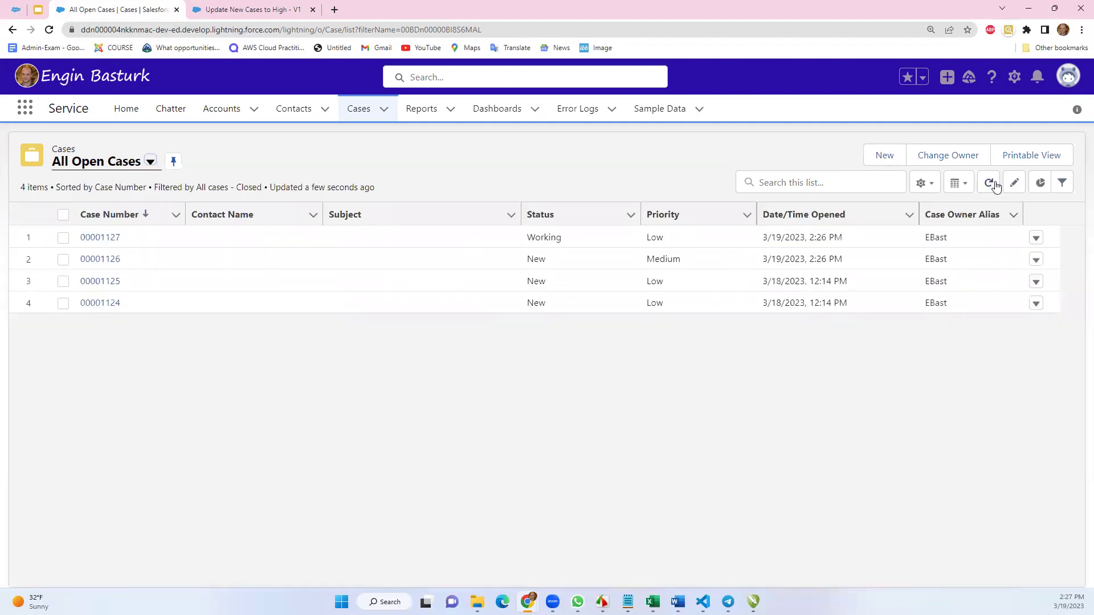
{"action": "left_click", "coordinate": [989, 183]}
{"action": "left_click", "coordinate": [990, 183]}
{"action": "left_click", "coordinate": [989, 182]}
{"action": "left_click", "coordinate": [989, 183]}
{"action": "left_click", "coordinate": [256, 9]}
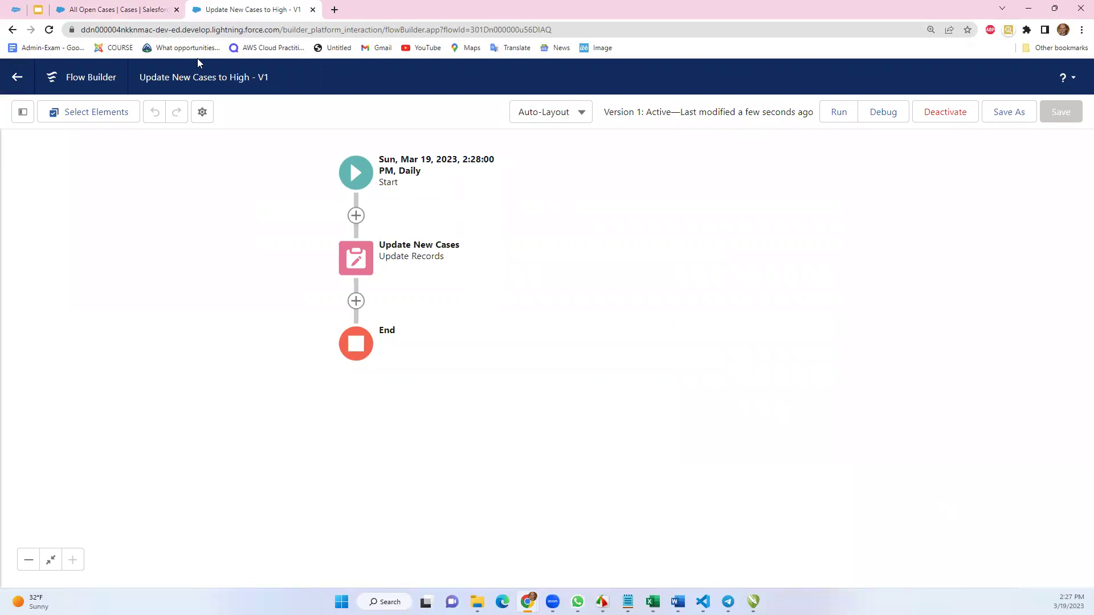
{"action": "left_click", "coordinate": [160, 9]}
{"action": "left_click", "coordinate": [989, 183]}
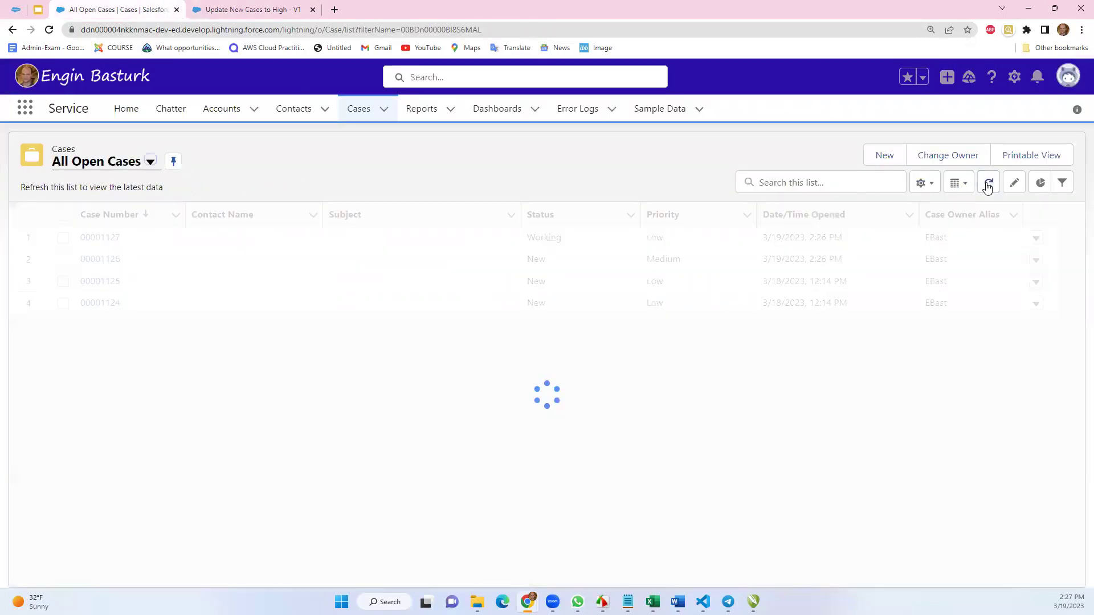
{"action": "left_click", "coordinate": [989, 183]}
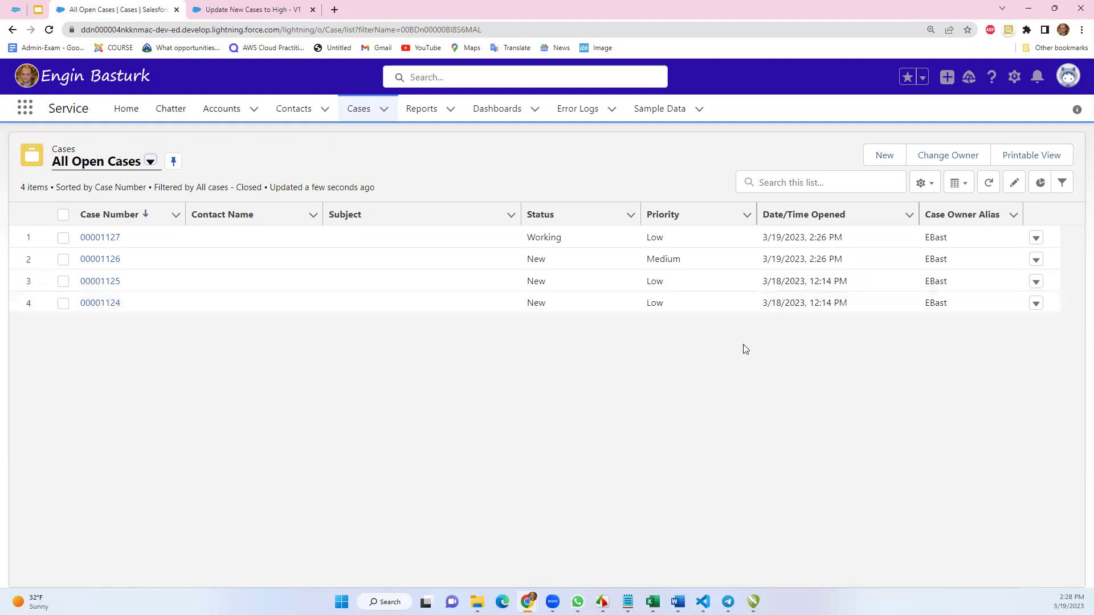
{"action": "left_click", "coordinate": [989, 182]}
{"action": "left_click", "coordinate": [285, 10]}
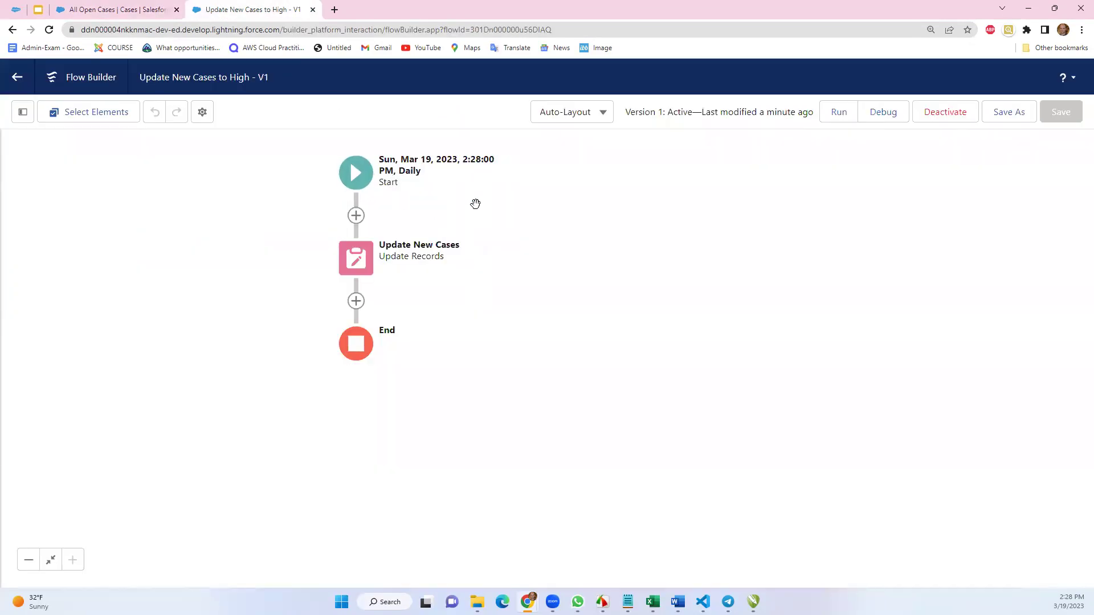